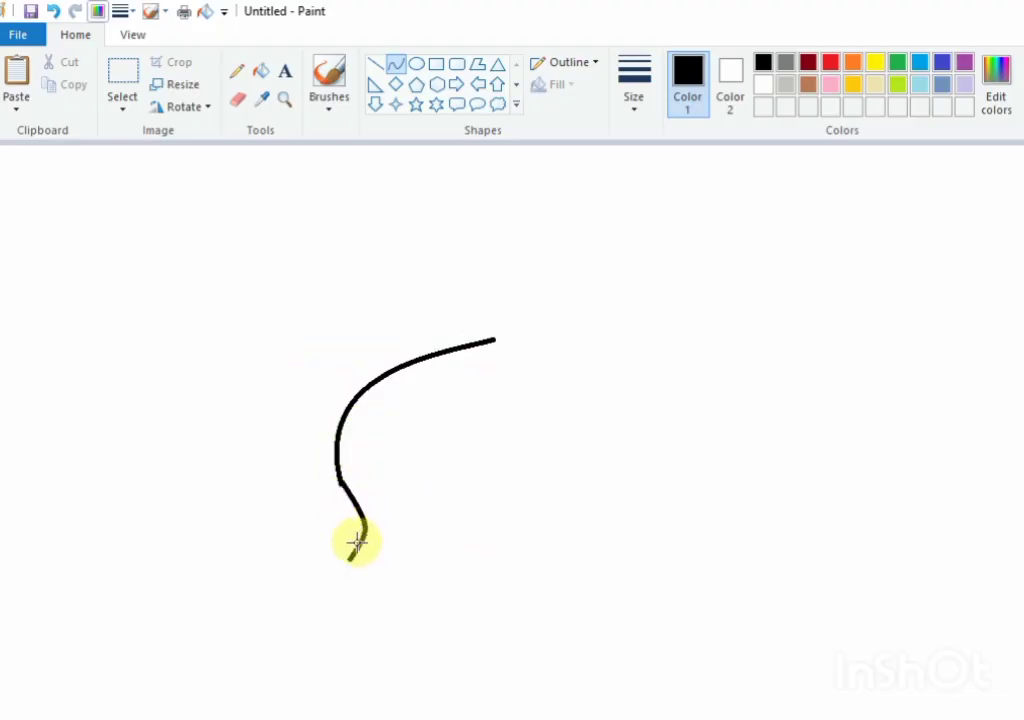
Step: Draw the nape as a curve from the hair arc's lower end, bulging right and sweeping down to the left
{"action": "left_click_drag", "start_coordinate": [359, 531], "coordinate": [361, 551]}
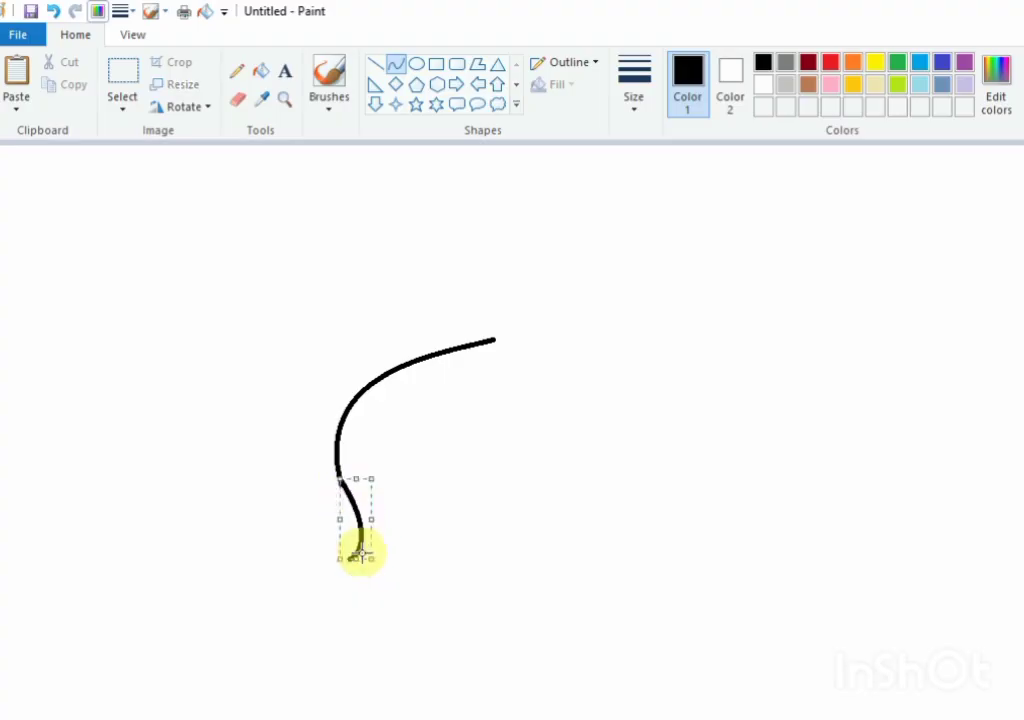
{"action": "key", "text": "ctrl+z"}
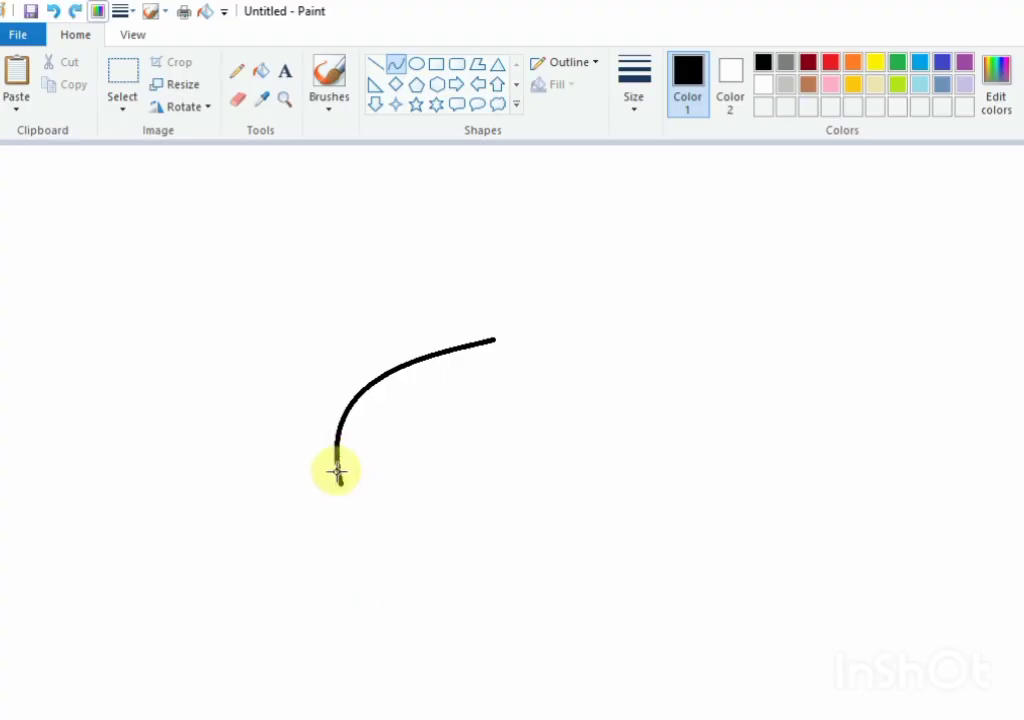
{"action": "left_click_drag", "start_coordinate": [336, 470], "coordinate": [366, 584]}
{"action": "left_click_drag", "start_coordinate": [363, 537], "coordinate": [350, 591]}
{"action": "key", "text": "ctrl+z"}
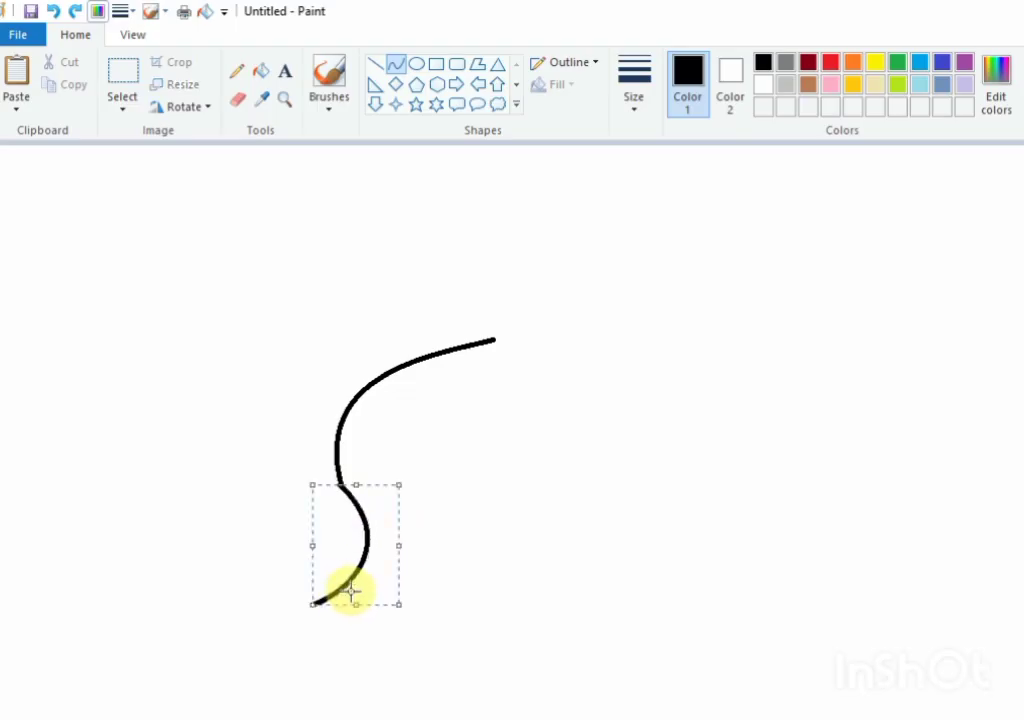
{"action": "left_click", "coordinate": [402, 576]}
Step: Extend the hair outline's upper end into a rounded front quiff, ending in a horizontal hairline running back over the forehead
{"action": "left_click", "coordinate": [237, 99]}
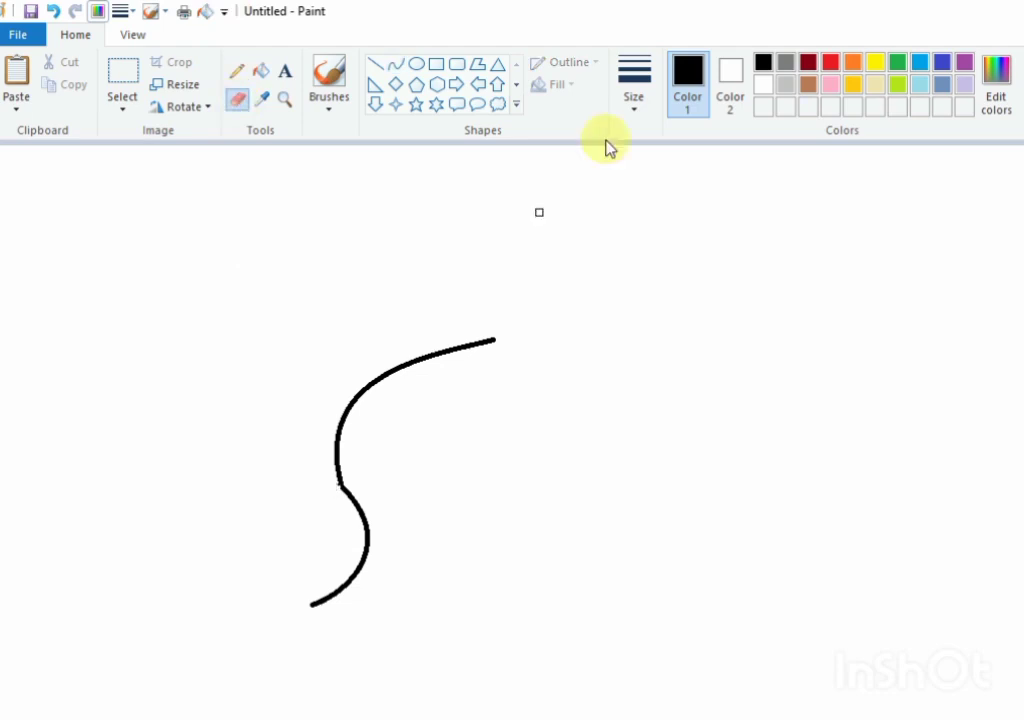
{"action": "left_click", "coordinate": [397, 64]}
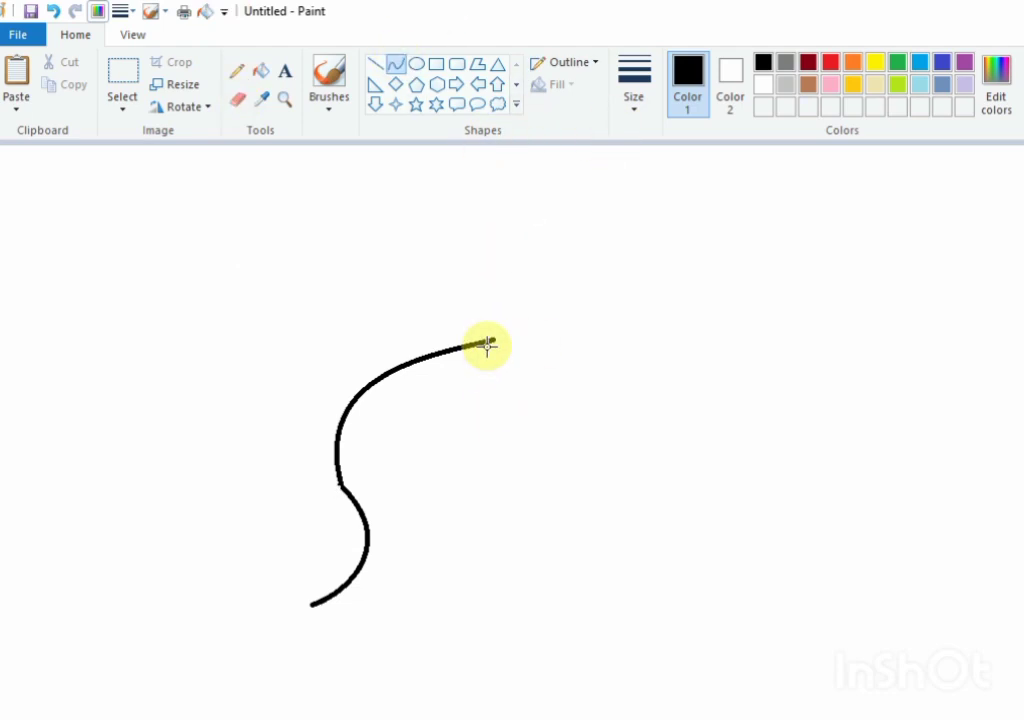
{"action": "left_click_drag", "start_coordinate": [494, 340], "coordinate": [515, 348]}
{"action": "key", "text": "ctrl+z"}
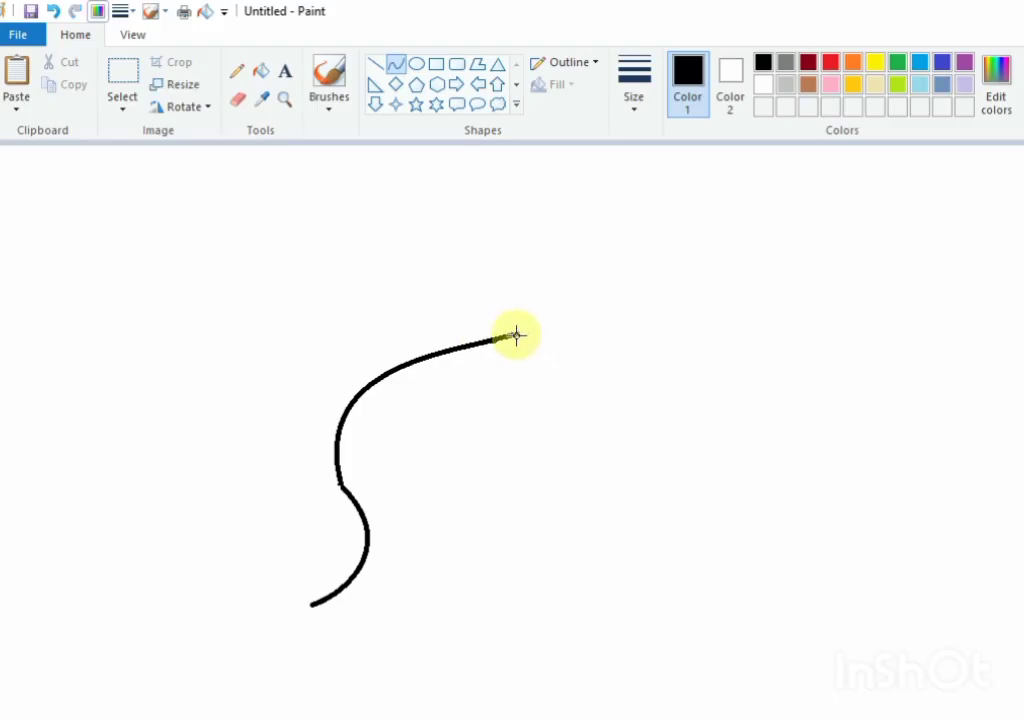
{"action": "left_click_drag", "start_coordinate": [516, 335], "coordinate": [505, 400]}
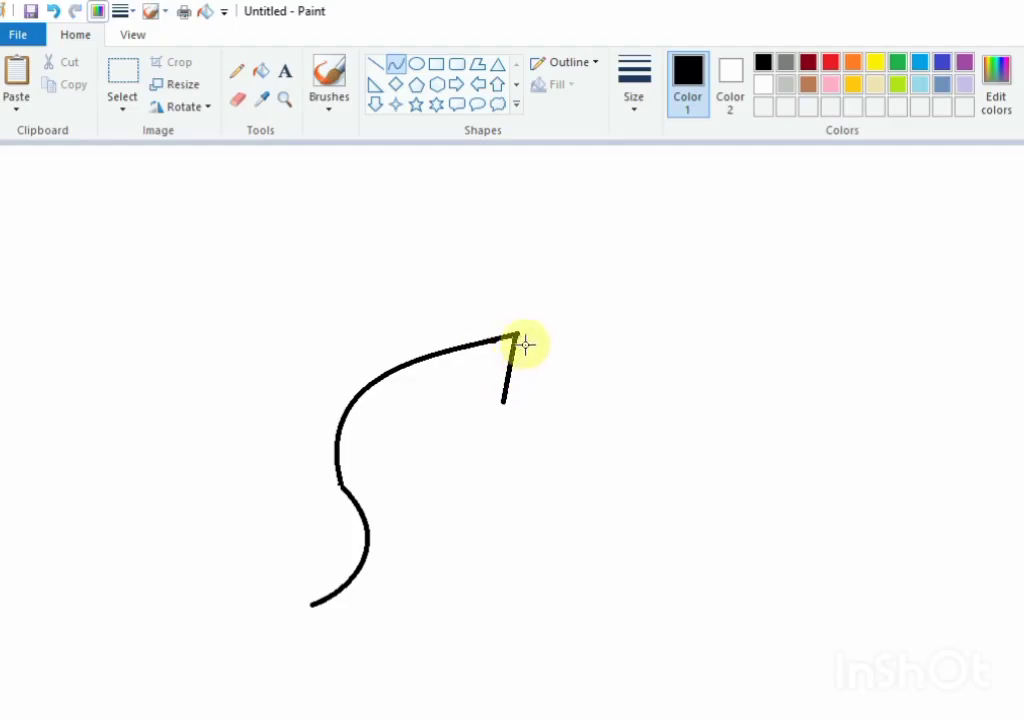
{"action": "mouse_move", "coordinate": [537, 340]}
{"action": "left_mouse_down"}
{"action": "mouse_move", "coordinate": [530, 405]}
{"action": "mouse_move", "coordinate": [549, 415]}
{"action": "mouse_move", "coordinate": [448, 411]}
{"action": "left_mouse_up"}
{"action": "left_click", "coordinate": [662, 461]}
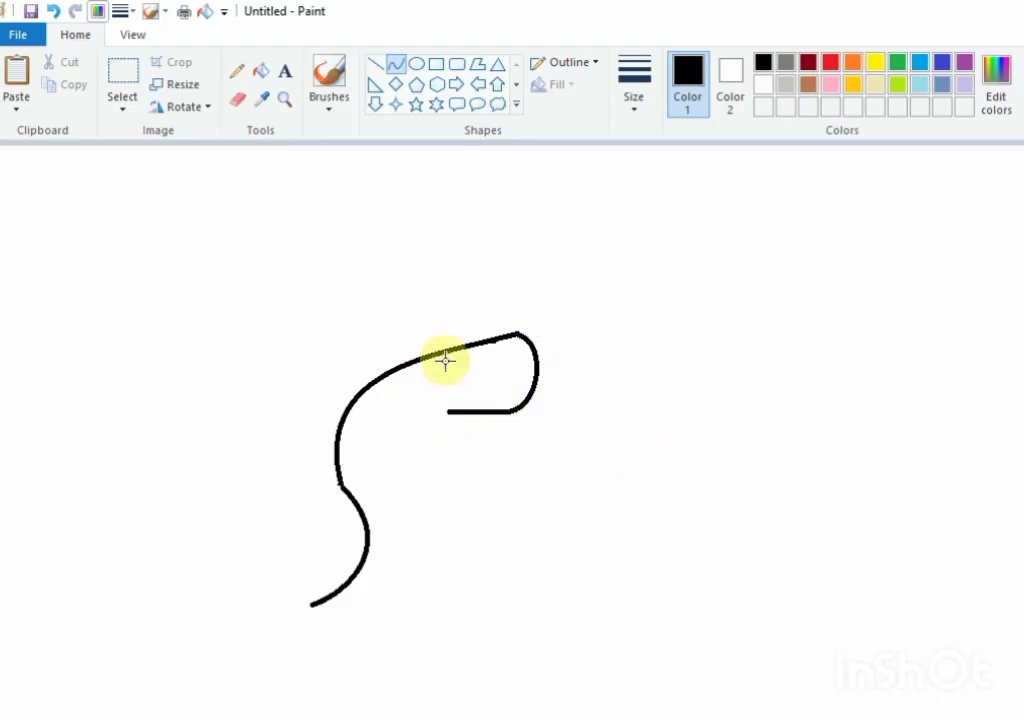
Step: Draw the temple hairline with a short straight line down from the hairline's inner end, followed by curves forming a pointed sideburn
{"action": "left_click", "coordinate": [376, 64]}
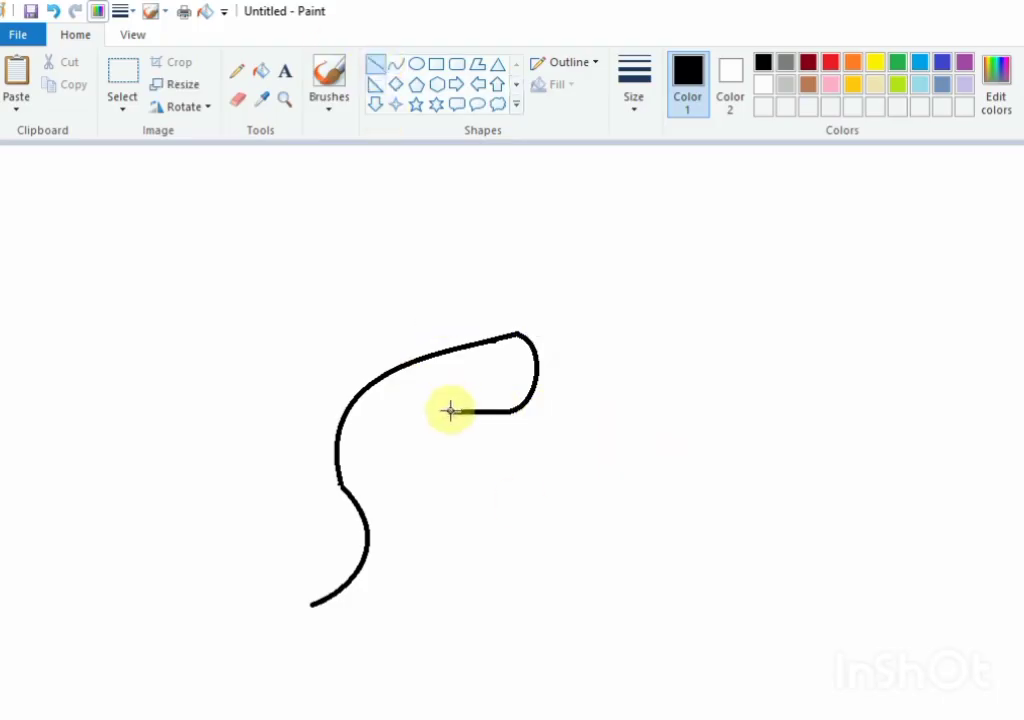
{"action": "left_click_drag", "start_coordinate": [449, 410], "coordinate": [462, 445]}
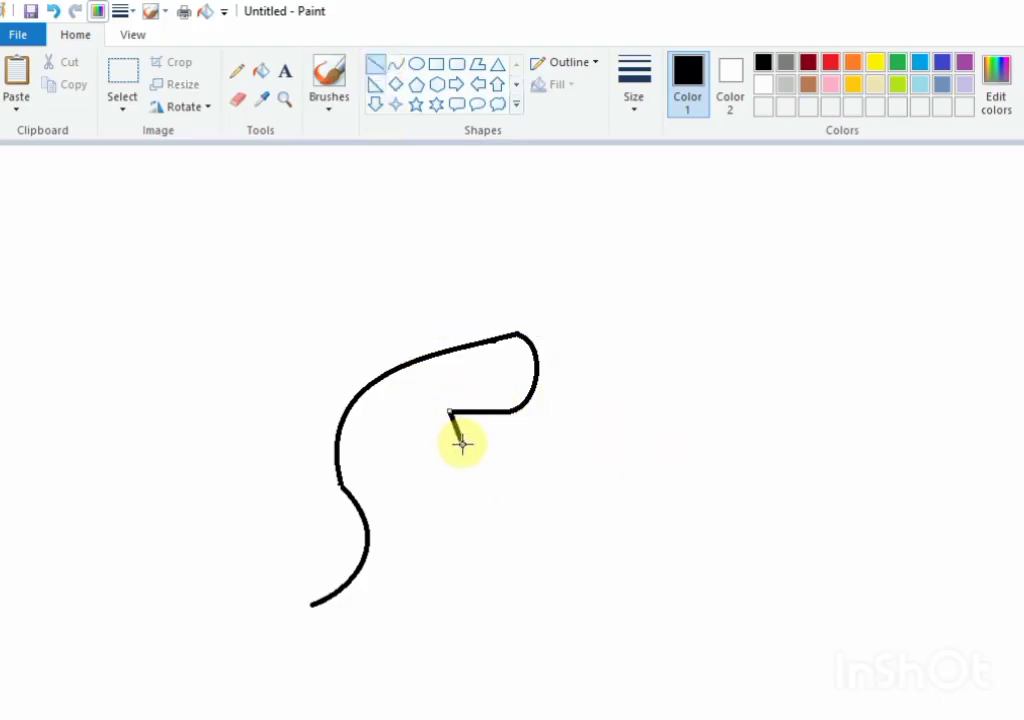
{"action": "left_click", "coordinate": [396, 64]}
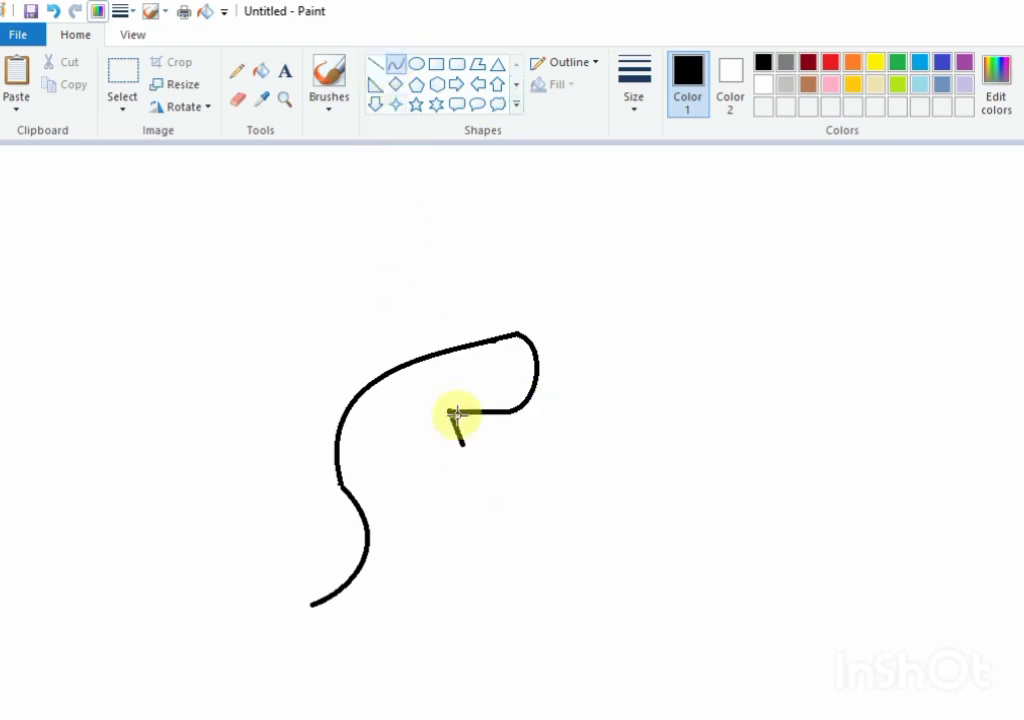
{"action": "mouse_move", "coordinate": [461, 444]}
{"action": "left_mouse_down"}
{"action": "mouse_move", "coordinate": [430, 485]}
{"action": "mouse_move", "coordinate": [437, 500]}
{"action": "mouse_move", "coordinate": [436, 446]}
{"action": "mouse_move", "coordinate": [418, 469]}
{"action": "left_mouse_up"}
{"action": "left_click", "coordinate": [557, 488]}
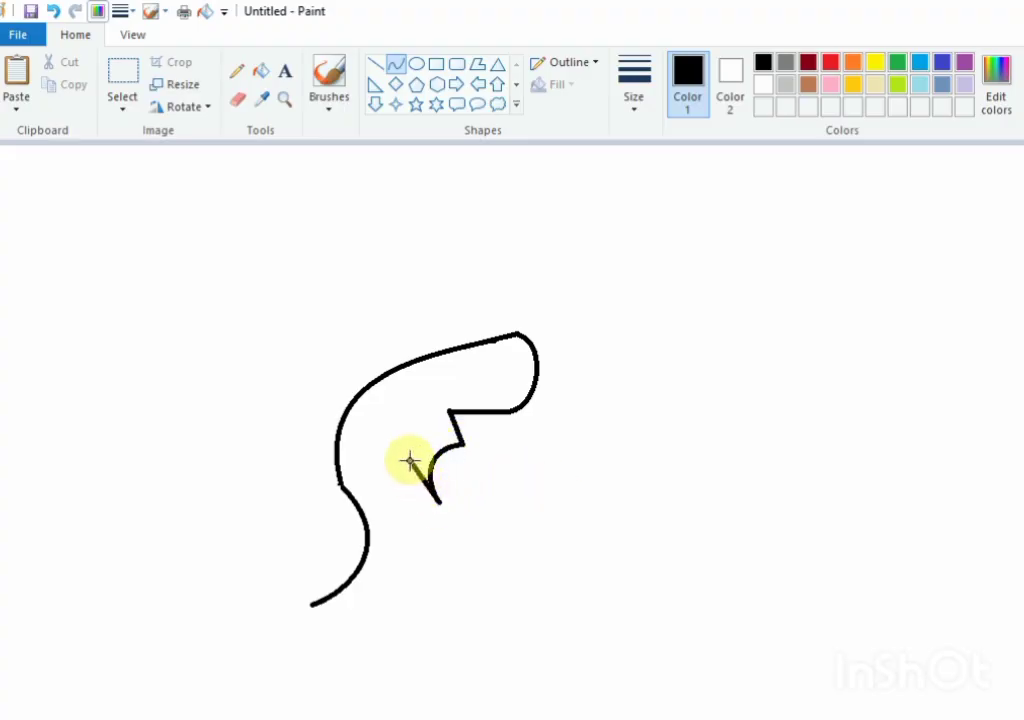
{"action": "mouse_move", "coordinate": [409, 463]}
{"action": "left_mouse_down"}
{"action": "mouse_move", "coordinate": [425, 503]}
{"action": "mouse_move", "coordinate": [412, 482]}
{"action": "left_mouse_up"}
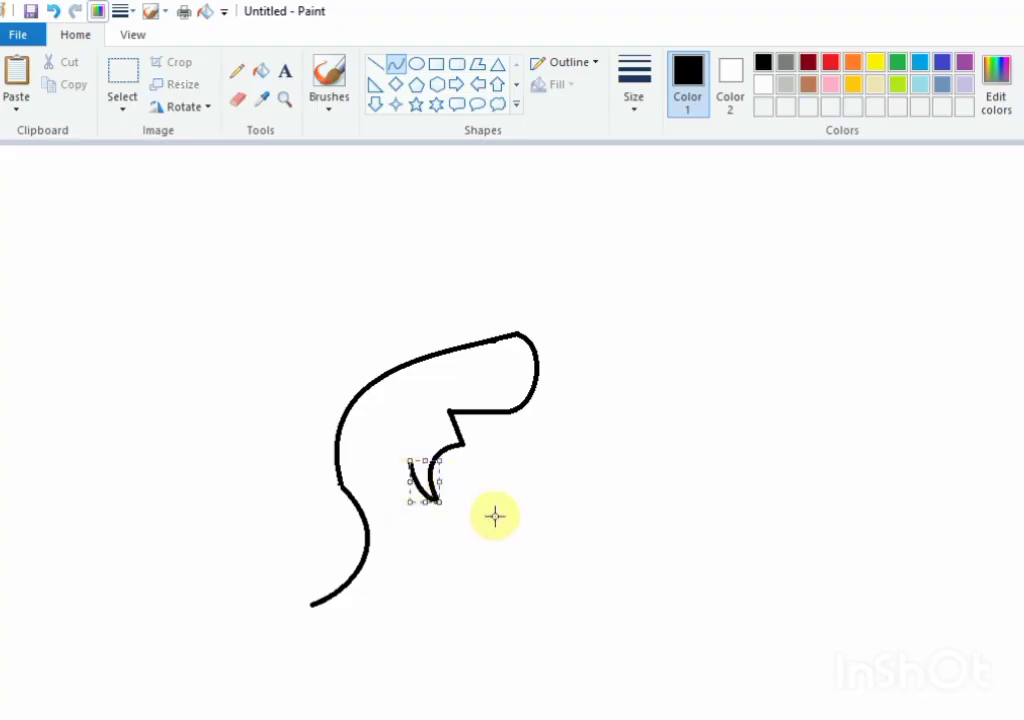
{"action": "left_click", "coordinate": [494, 517]}
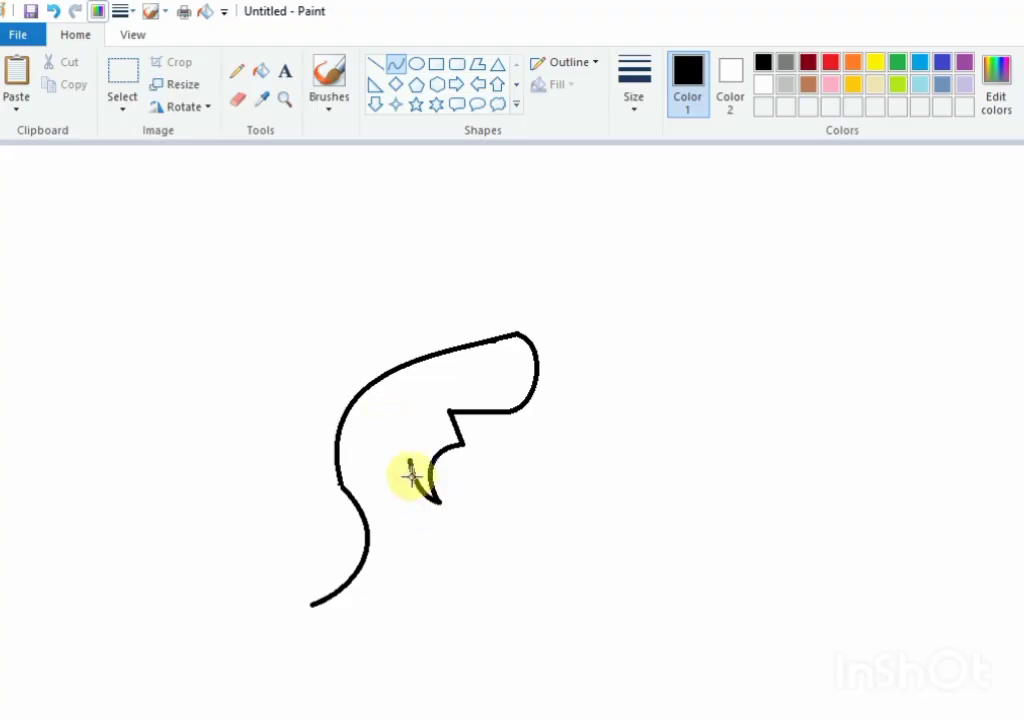
Step: Draw the ear behind the sideburn with a C-shaped outer curve and smaller curves inside it
{"action": "mouse_move", "coordinate": [409, 476]}
{"action": "left_mouse_down"}
{"action": "mouse_move", "coordinate": [430, 521]}
{"action": "mouse_move", "coordinate": [379, 460]}
{"action": "left_mouse_up"}
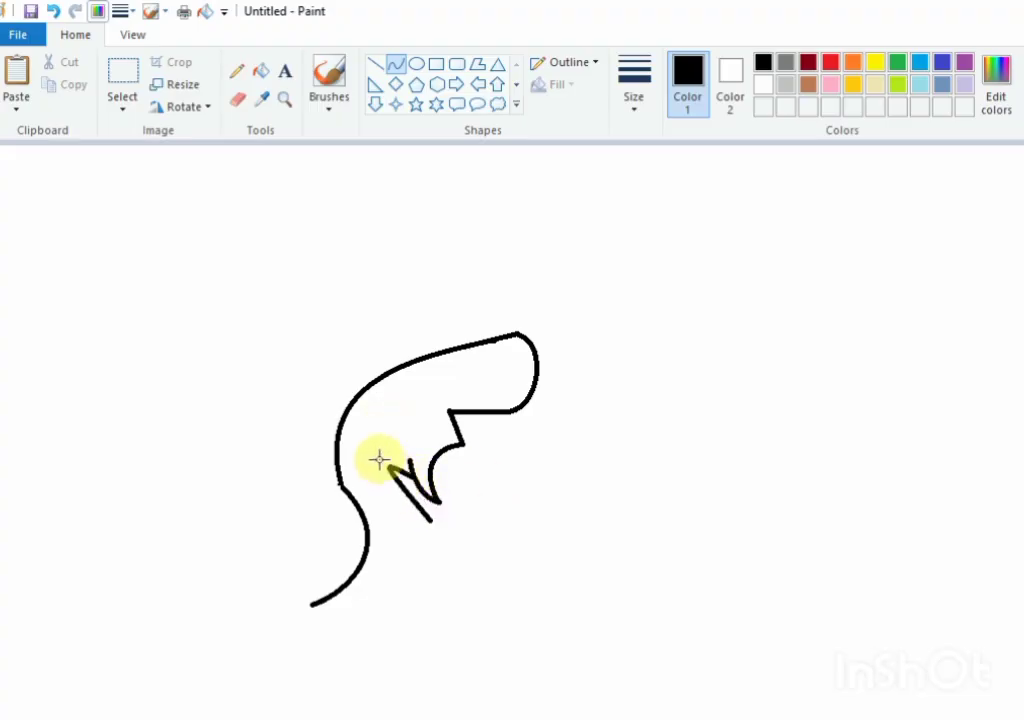
{"action": "left_click_drag", "start_coordinate": [403, 529], "coordinate": [397, 577]}
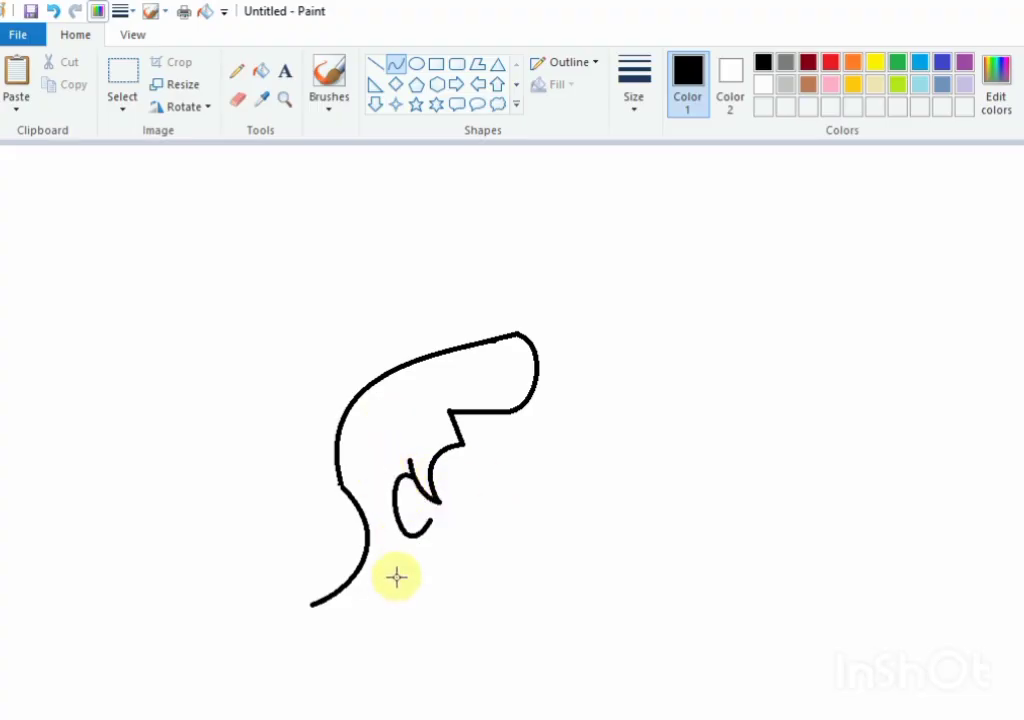
{"action": "left_click", "coordinate": [609, 552]}
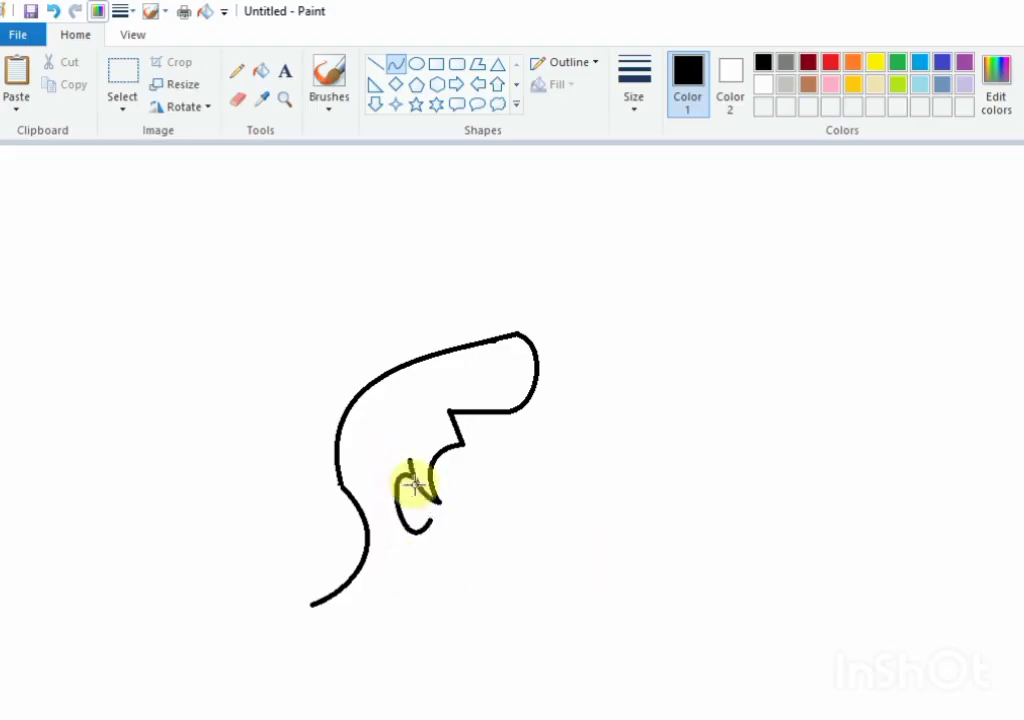
{"action": "left_click_drag", "start_coordinate": [413, 488], "coordinate": [413, 533]}
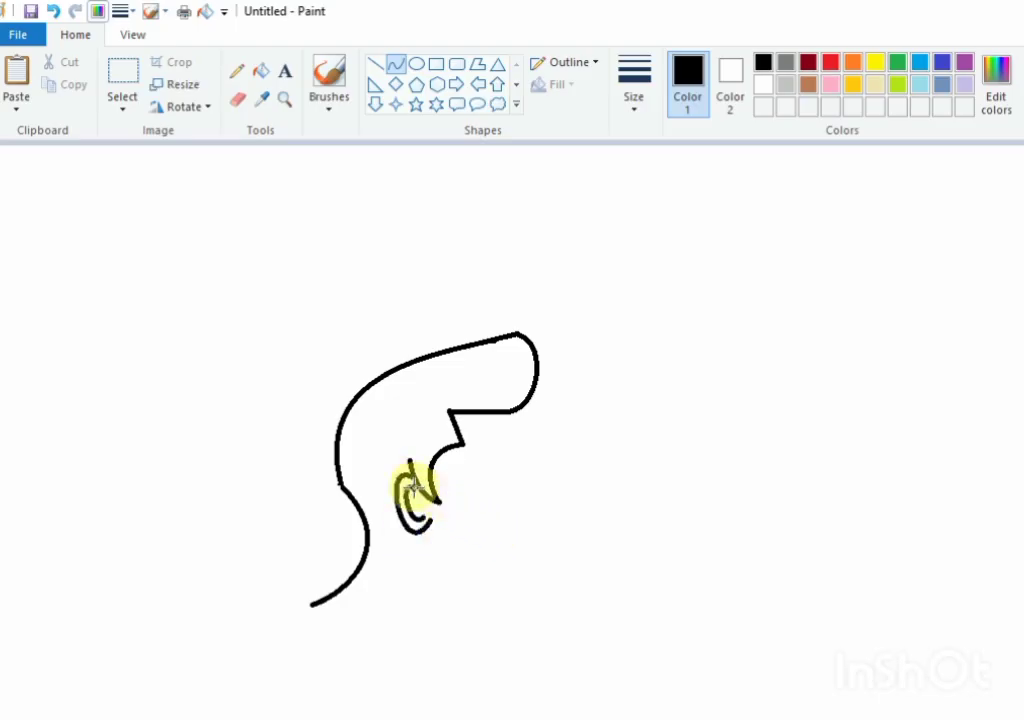
{"action": "mouse_move", "coordinate": [413, 487]}
{"action": "left_mouse_down"}
{"action": "mouse_move", "coordinate": [425, 517]}
{"action": "mouse_move", "coordinate": [411, 505]}
{"action": "left_mouse_up"}
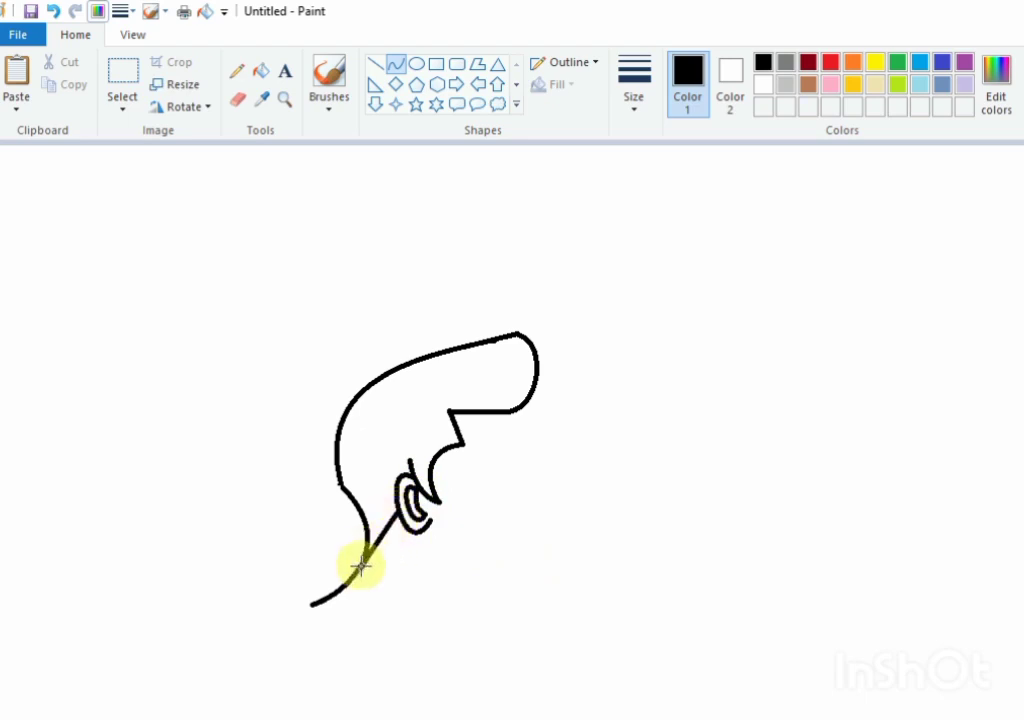
Step: Draw an S-shaped hairline curve from behind the ear down to the nape curve
{"action": "left_click_drag", "start_coordinate": [361, 563], "coordinate": [383, 540]}
{"action": "left_click", "coordinate": [393, 514]}
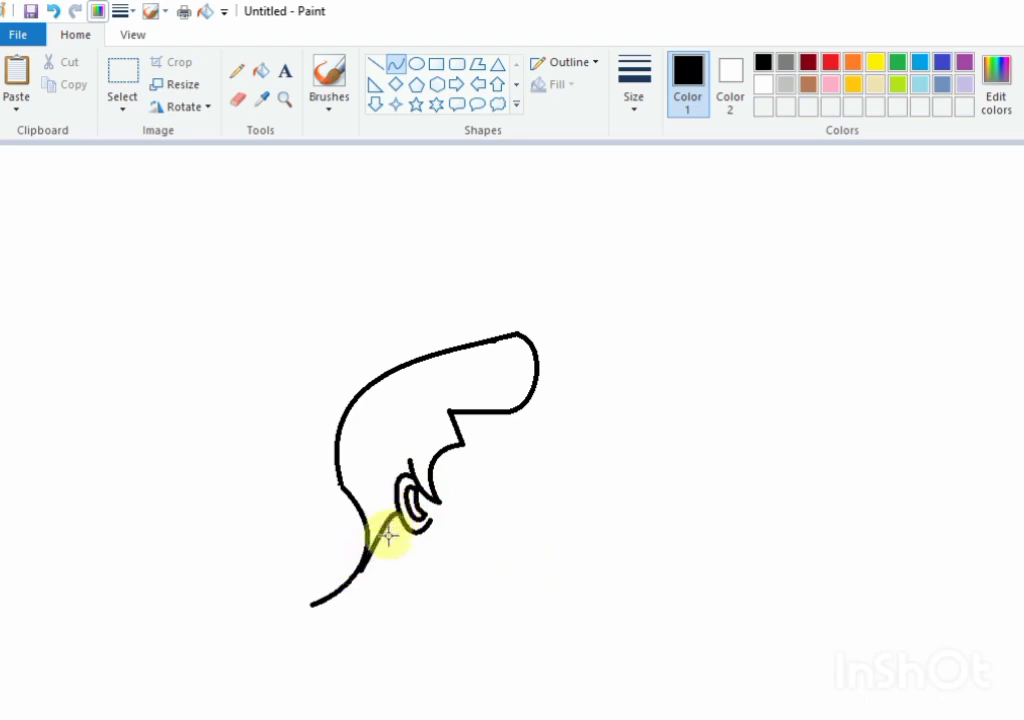
{"action": "left_click", "coordinate": [382, 565]}
{"action": "left_click", "coordinate": [480, 561]}
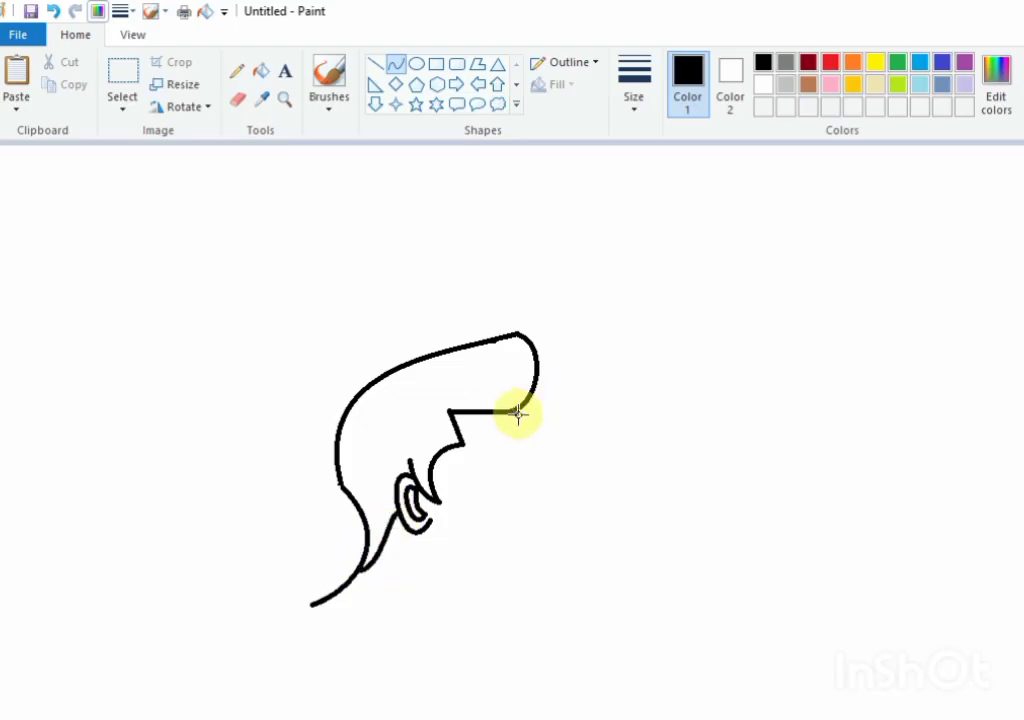
Step: Draw the forehead down from the quiff's lower edge, and continue it into the nose bridge, rounded tip and nostril base
{"action": "left_click_drag", "start_coordinate": [517, 412], "coordinate": [533, 460]}
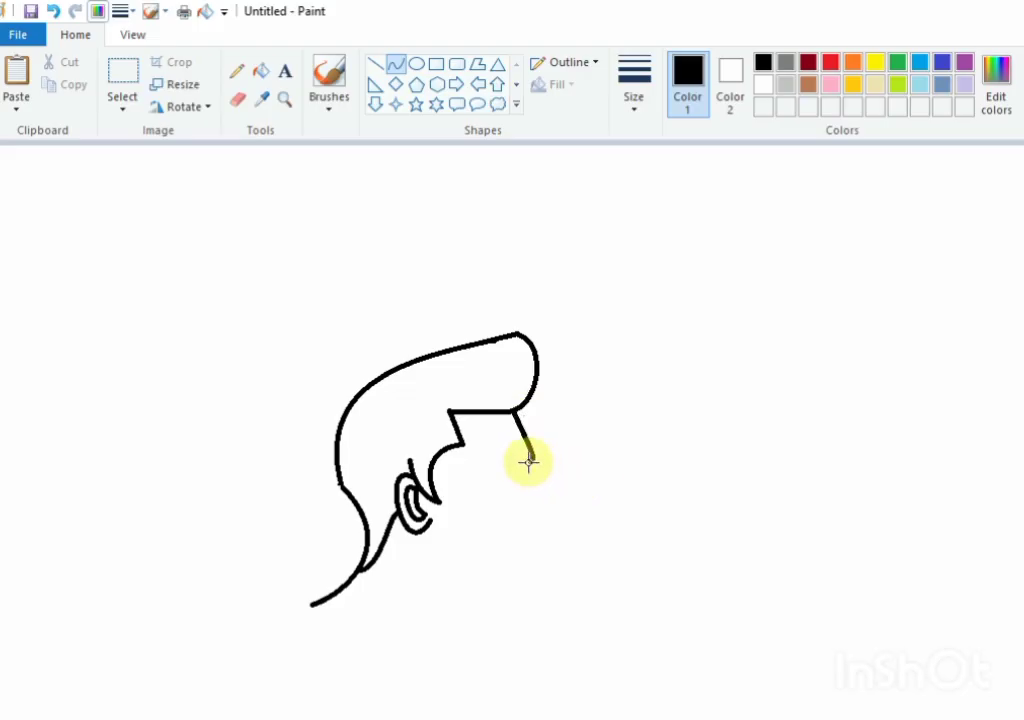
{"action": "left_click_drag", "start_coordinate": [529, 461], "coordinate": [554, 496]}
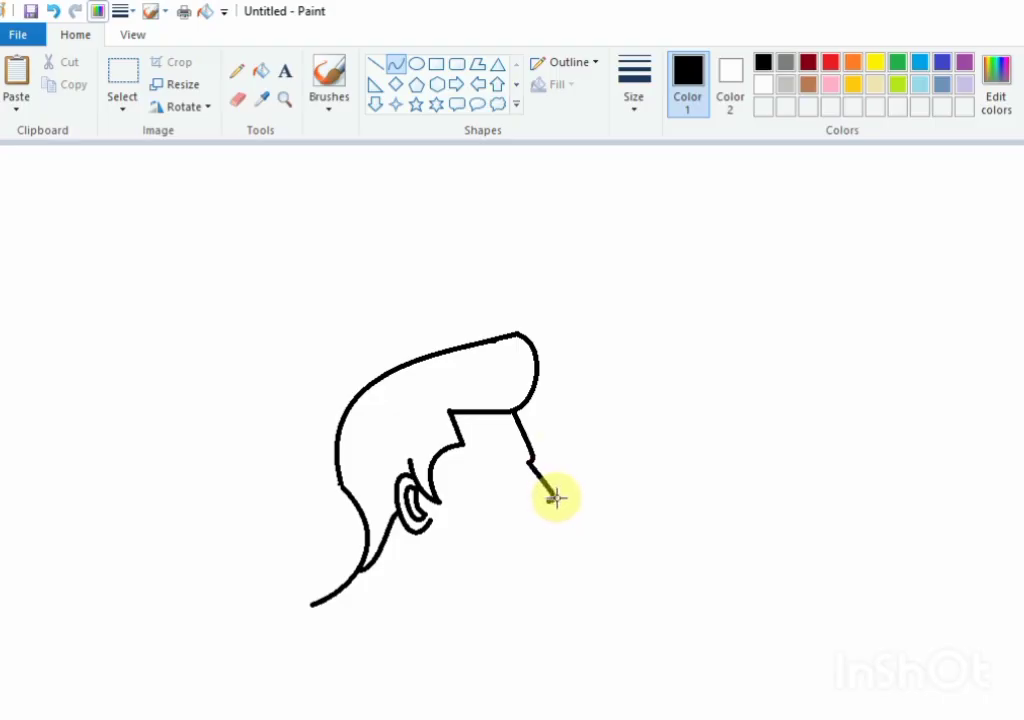
{"action": "left_click_drag", "start_coordinate": [561, 498], "coordinate": [560, 514]}
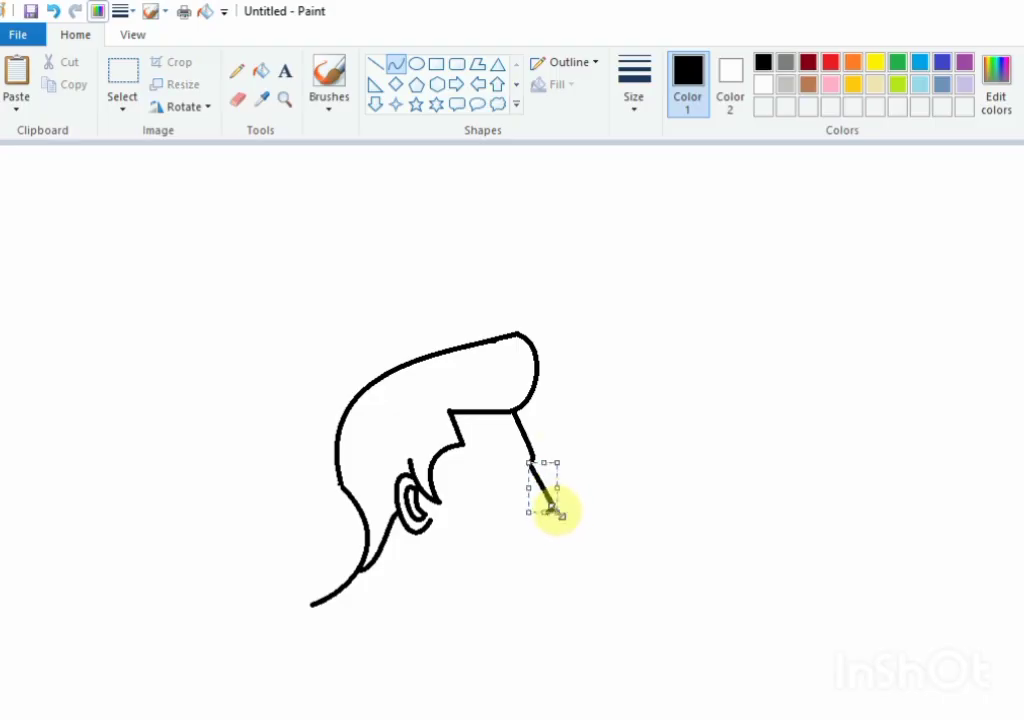
{"action": "left_click", "coordinate": [555, 503]}
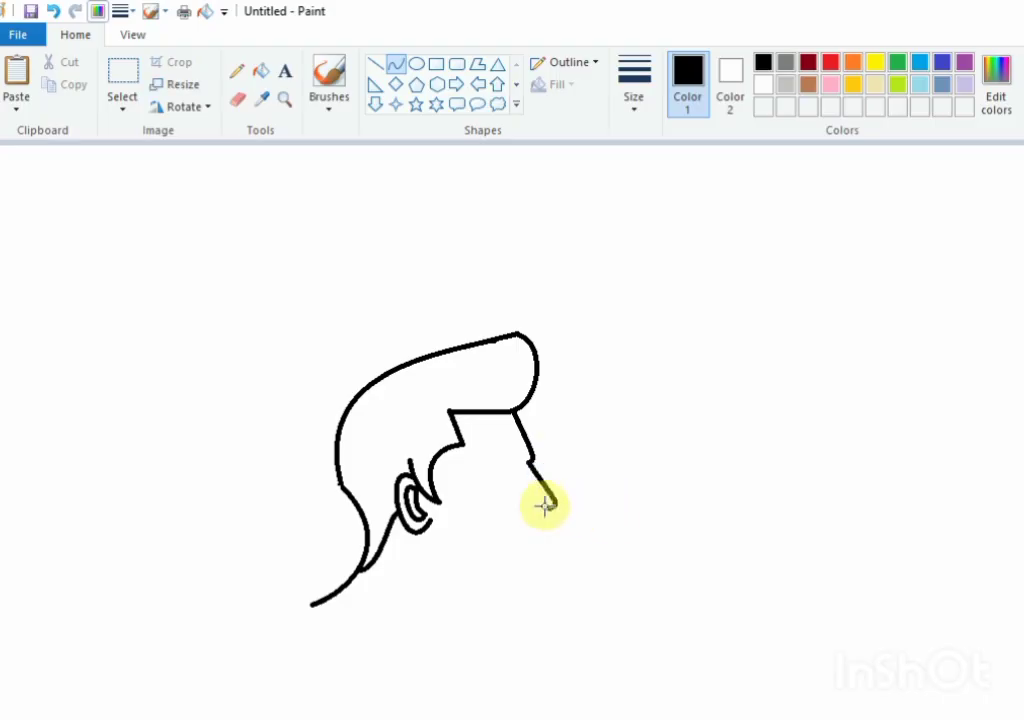
{"action": "left_click_drag", "start_coordinate": [549, 509], "coordinate": [533, 509]}
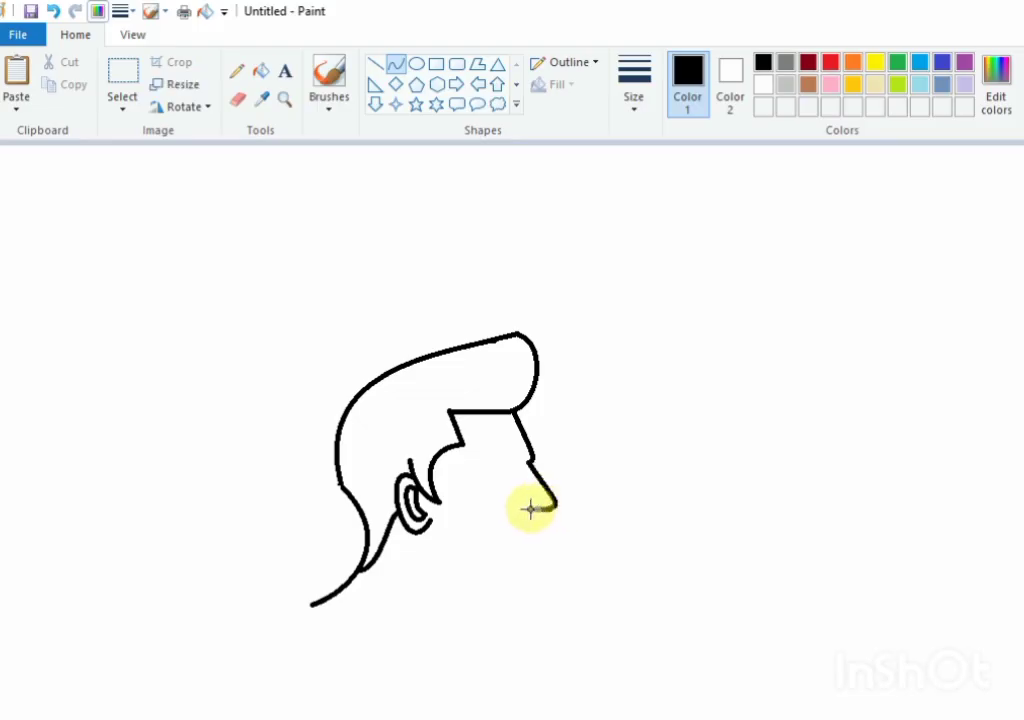
{"action": "left_click", "coordinate": [531, 510]}
{"action": "left_click", "coordinate": [537, 511]}
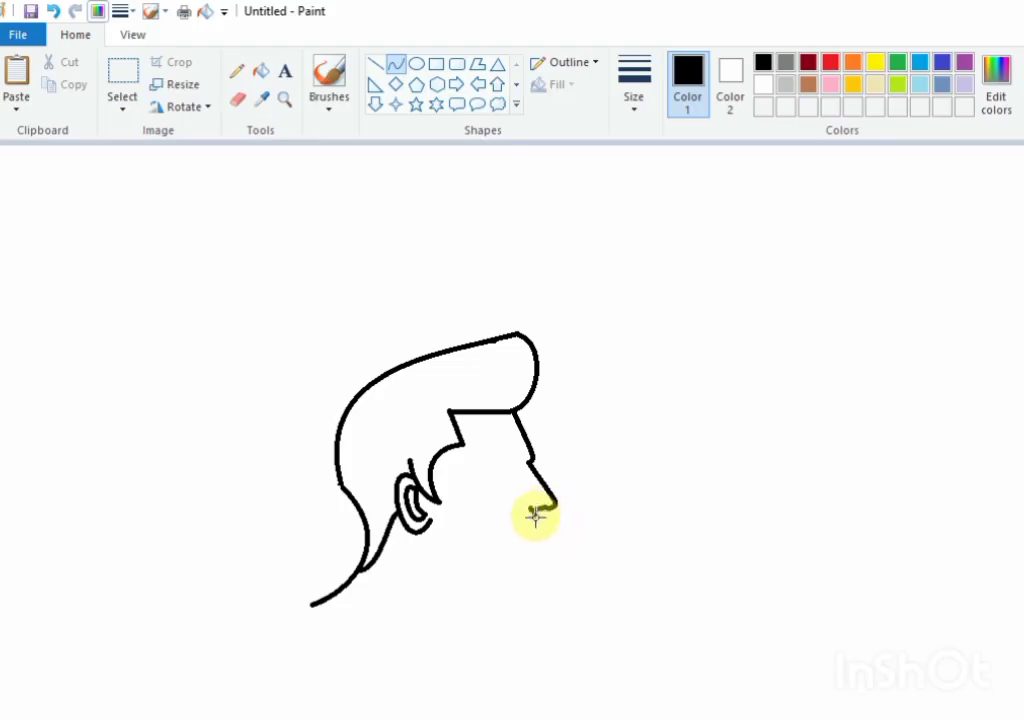
Step: Draw the upper lip line down from the nose base and add small curves for the two protruding lips
{"action": "left_click_drag", "start_coordinate": [535, 513], "coordinate": [542, 532]}
{"action": "left_click", "coordinate": [537, 517]}
{"action": "left_click", "coordinate": [535, 519]}
{"action": "left_click_drag", "start_coordinate": [543, 532], "coordinate": [546, 553]}
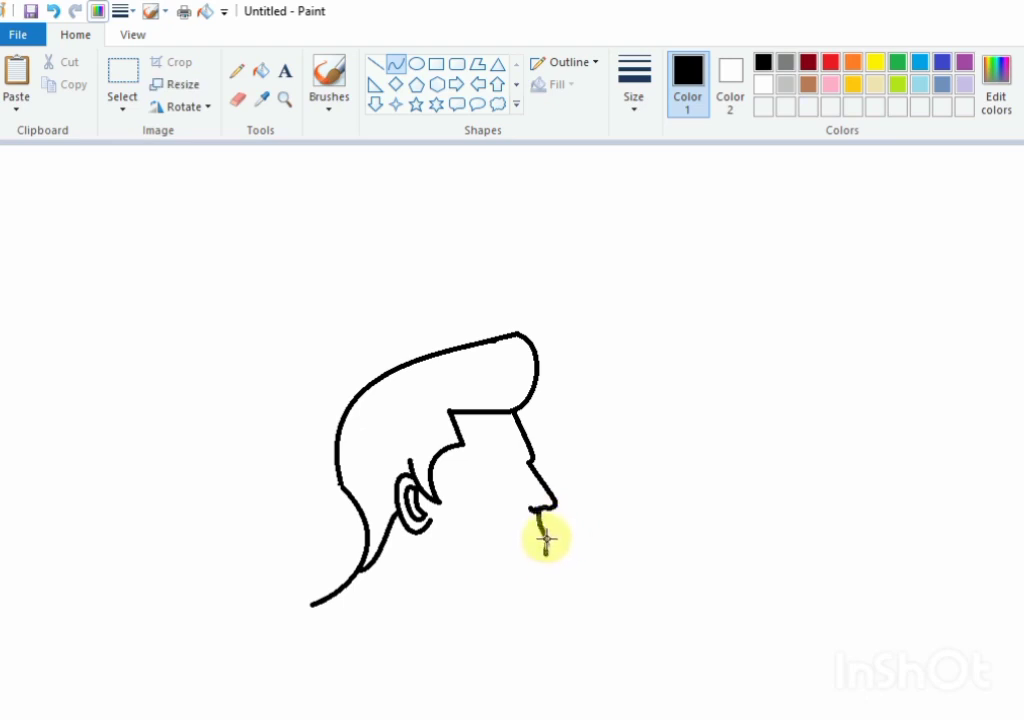
{"action": "key", "text": "ctrl+z"}
{"action": "left_click_drag", "start_coordinate": [546, 543], "coordinate": [553, 538]}
{"action": "mouse_move", "coordinate": [547, 562]}
{"action": "left_mouse_down"}
{"action": "mouse_move", "coordinate": [549, 544]}
{"action": "mouse_move", "coordinate": [548, 560]}
{"action": "left_mouse_up"}
{"action": "key", "text": "ctrl+z"}
Step: Draw the chin curve below the lips and the jawline running back and up to just beneath the ear
{"action": "mouse_move", "coordinate": [548, 558]}
{"action": "left_mouse_down"}
{"action": "mouse_move", "coordinate": [537, 607]}
{"action": "mouse_move", "coordinate": [532, 573]}
{"action": "mouse_move", "coordinate": [549, 601]}
{"action": "left_mouse_up"}
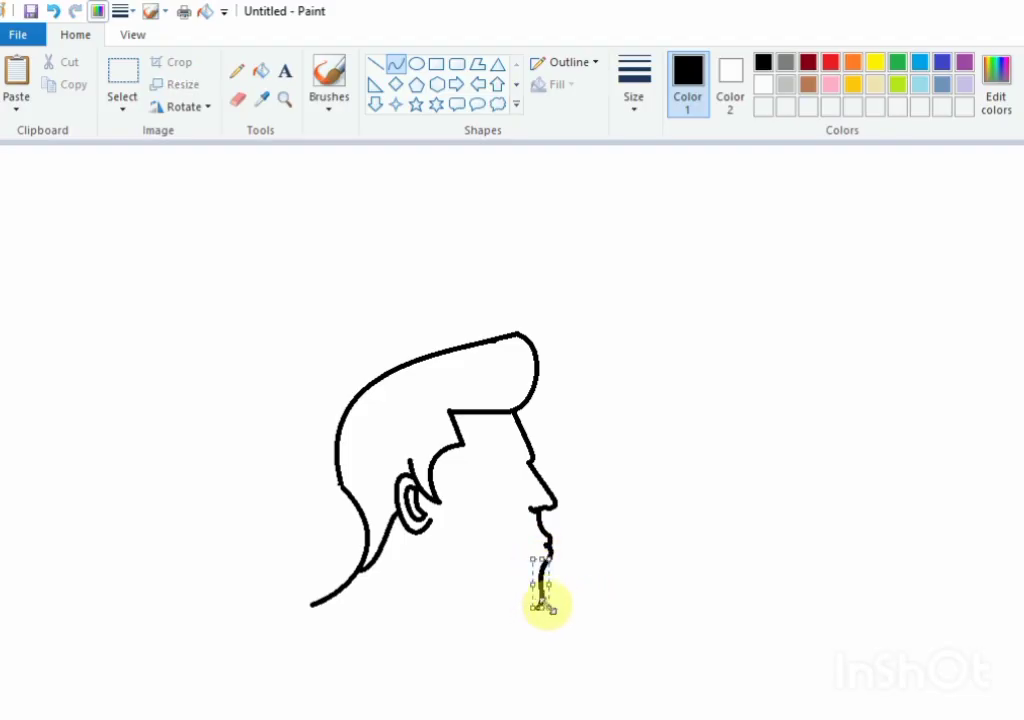
{"action": "left_click", "coordinate": [619, 610]}
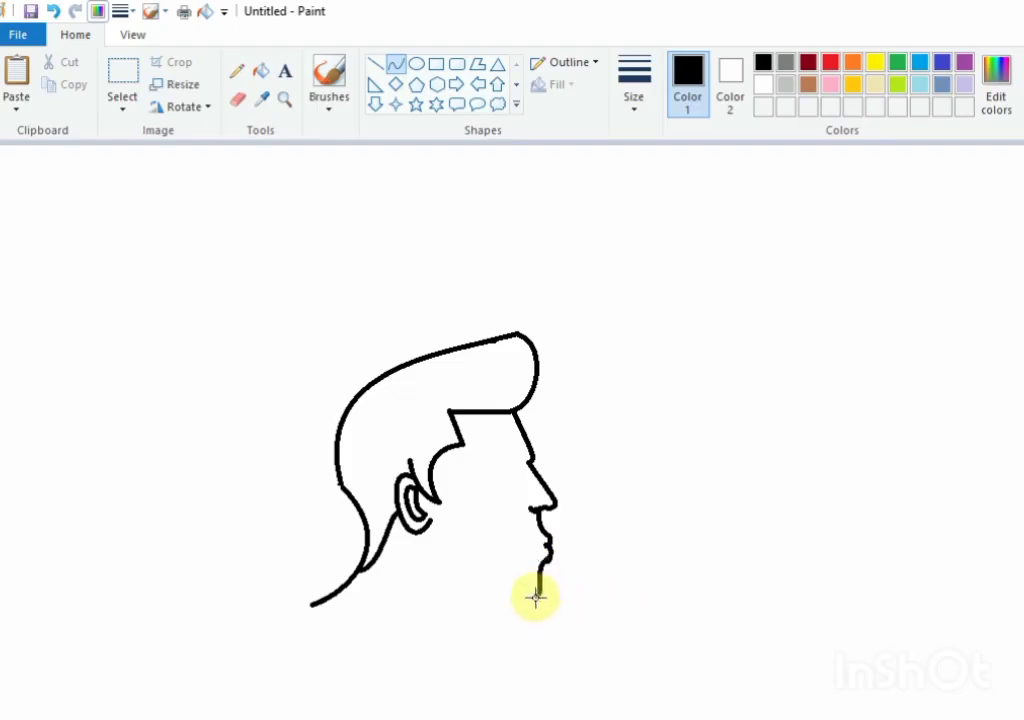
{"action": "left_click_drag", "start_coordinate": [532, 597], "coordinate": [437, 571]}
{"action": "mouse_move", "coordinate": [512, 597]}
{"action": "left_mouse_down"}
{"action": "mouse_move", "coordinate": [521, 602]}
{"action": "mouse_move", "coordinate": [434, 590]}
{"action": "mouse_move", "coordinate": [425, 542]}
{"action": "left_mouse_up"}
{"action": "left_click", "coordinate": [548, 459]}
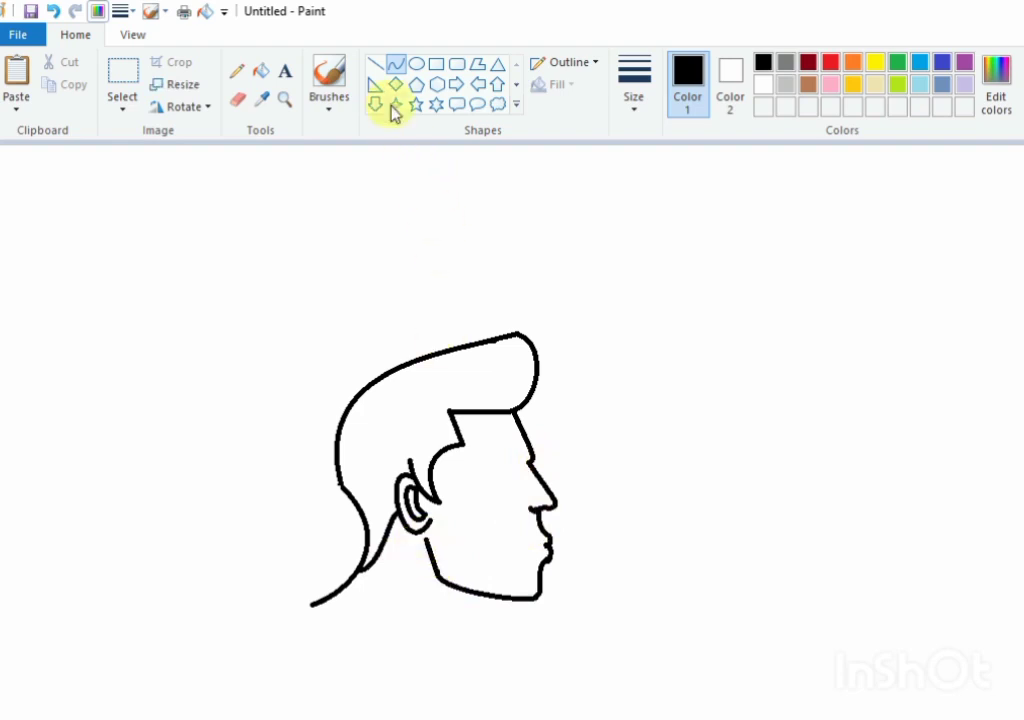
Step: Draw a short arched eyebrow beside the nose bridge as a curve in the thickest line size
{"action": "left_click", "coordinate": [397, 65]}
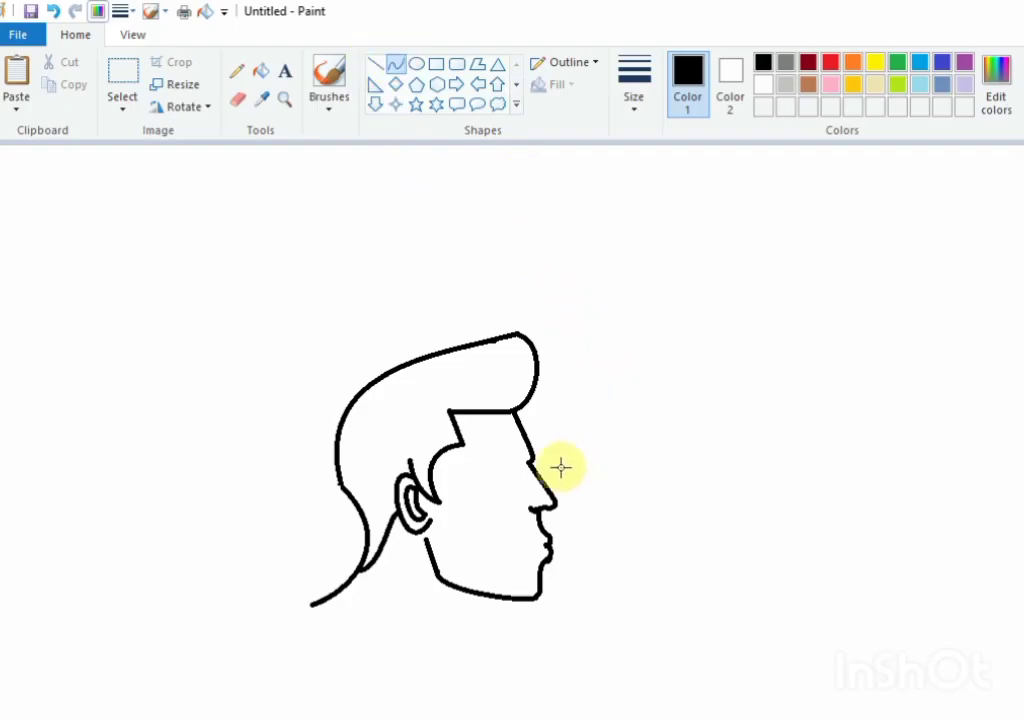
{"action": "mouse_move", "coordinate": [480, 461]}
{"action": "left_mouse_down"}
{"action": "mouse_move", "coordinate": [516, 461]}
{"action": "mouse_move", "coordinate": [497, 455]}
{"action": "left_mouse_up"}
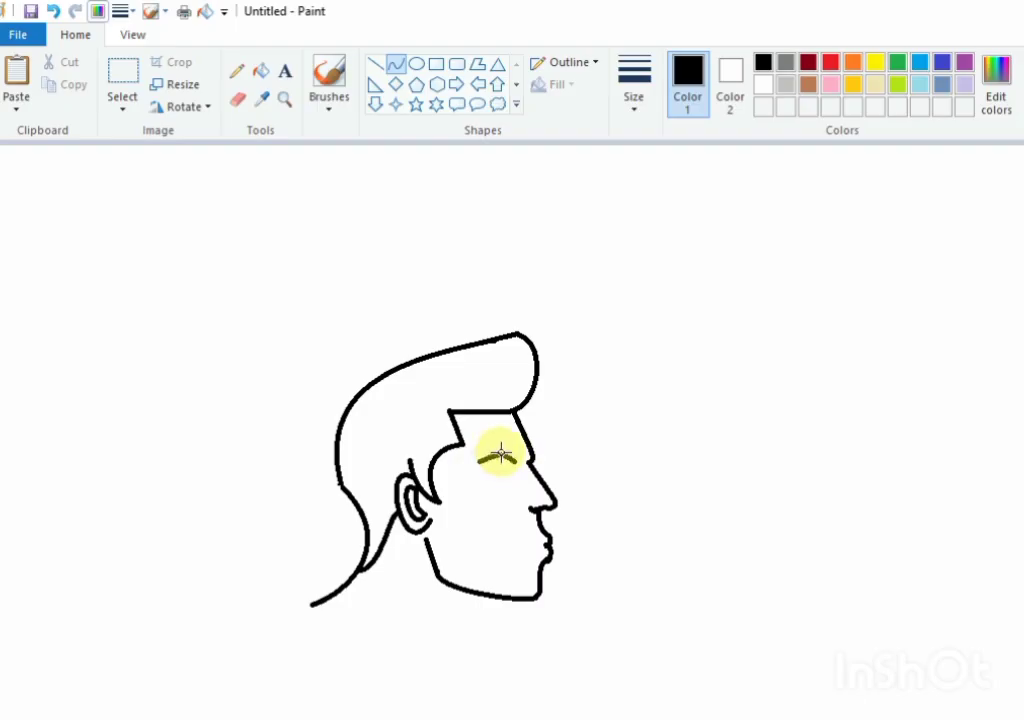
{"action": "left_click", "coordinate": [633, 88]}
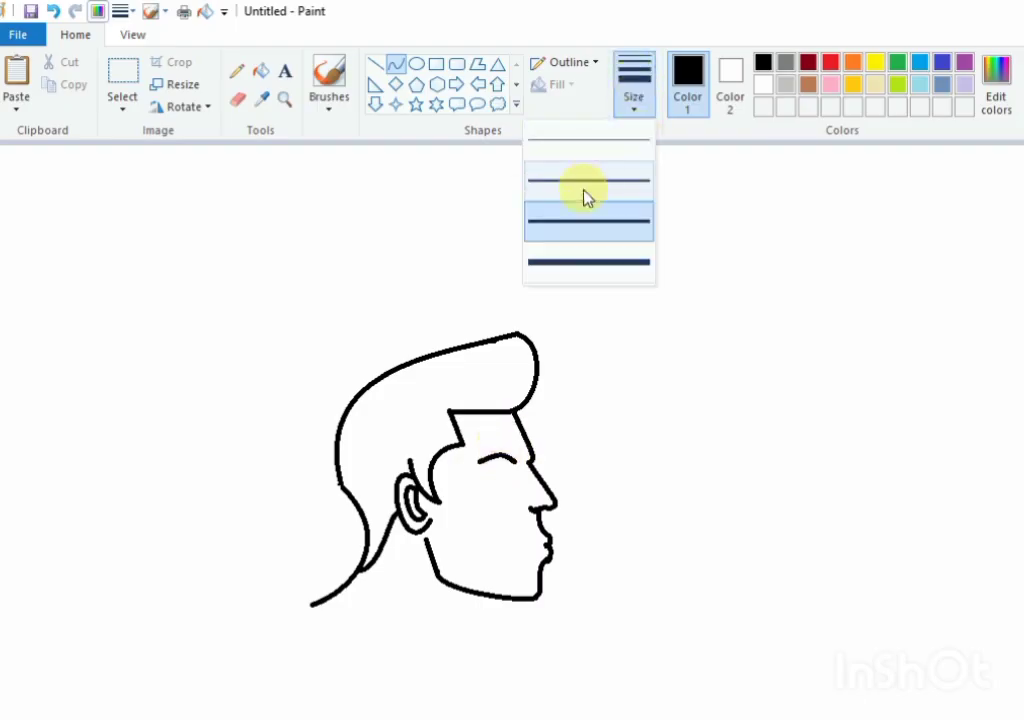
{"action": "left_click", "coordinate": [603, 262]}
{"action": "mouse_move", "coordinate": [677, 331]}
{"action": "left_mouse_down"}
{"action": "mouse_move", "coordinate": [508, 455]}
{"action": "mouse_move", "coordinate": [523, 462]}
{"action": "left_mouse_up"}
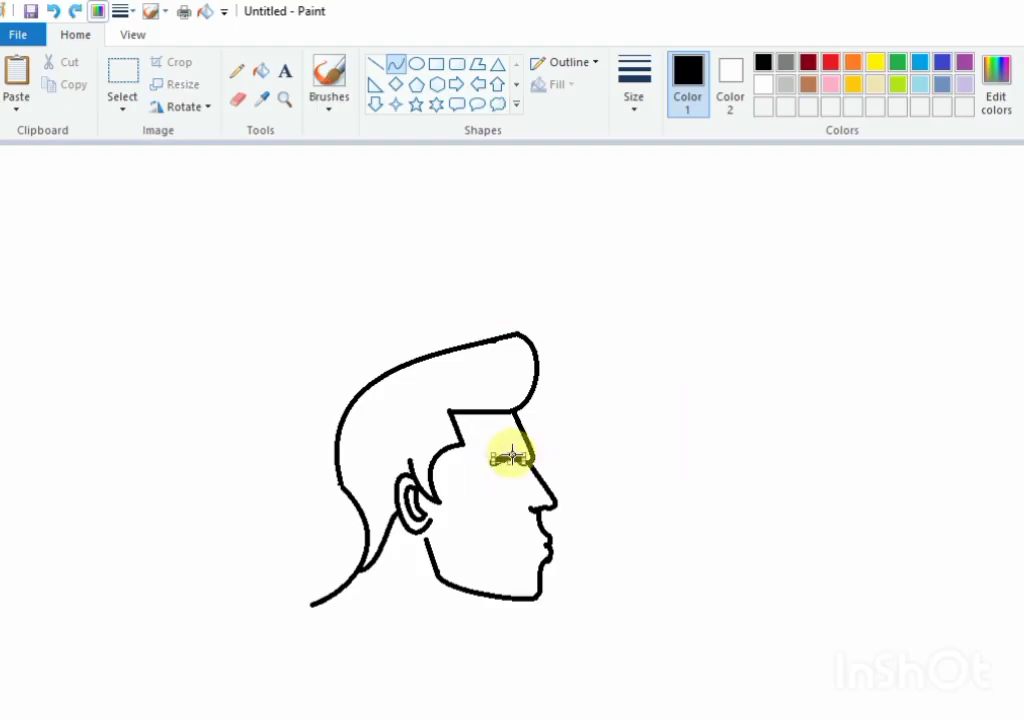
Step: Thin the eyebrow into a tapered arch by covering its lower edge with white curves
{"action": "left_click", "coordinate": [682, 474]}
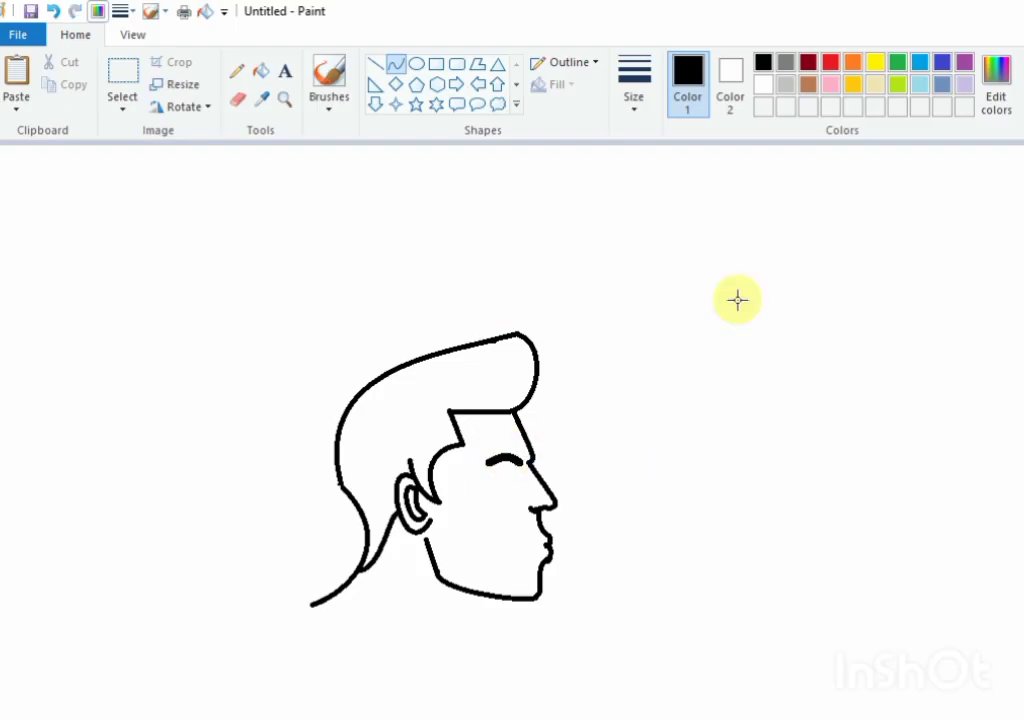
{"action": "left_click", "coordinate": [763, 85]}
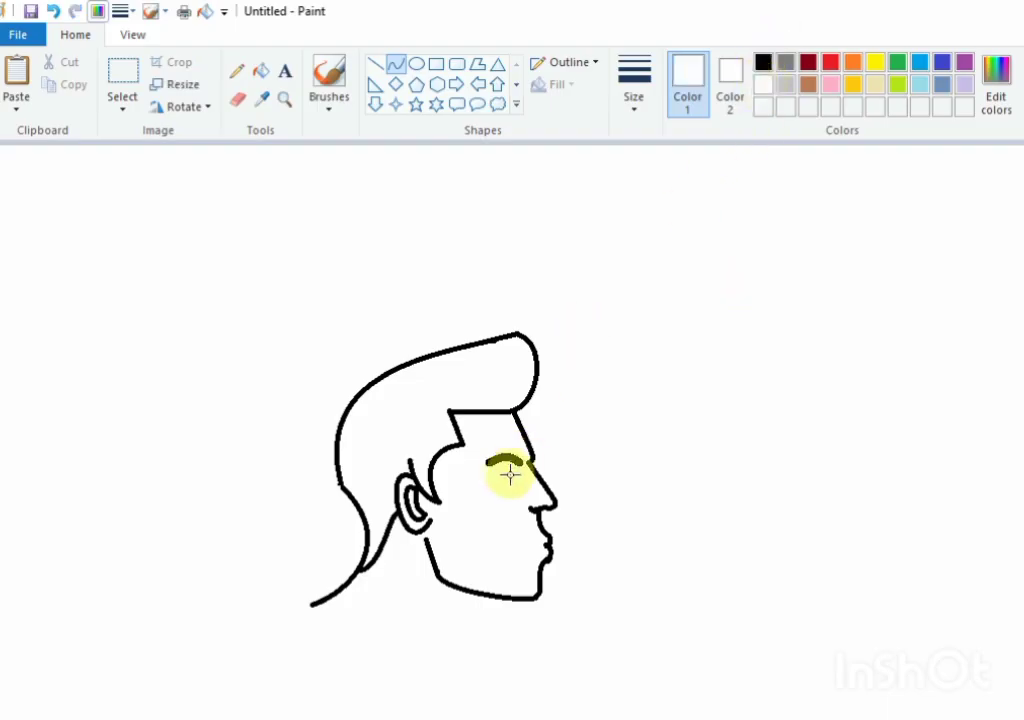
{"action": "left_click_drag", "start_coordinate": [493, 467], "coordinate": [521, 467]}
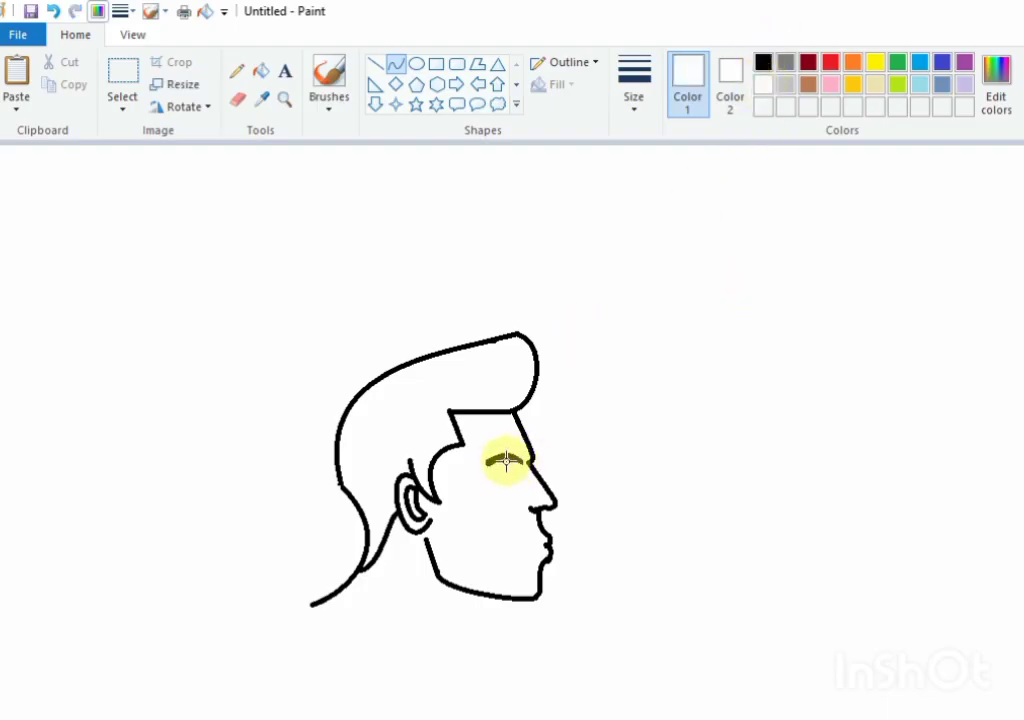
{"action": "key", "text": "ctrl+z"}
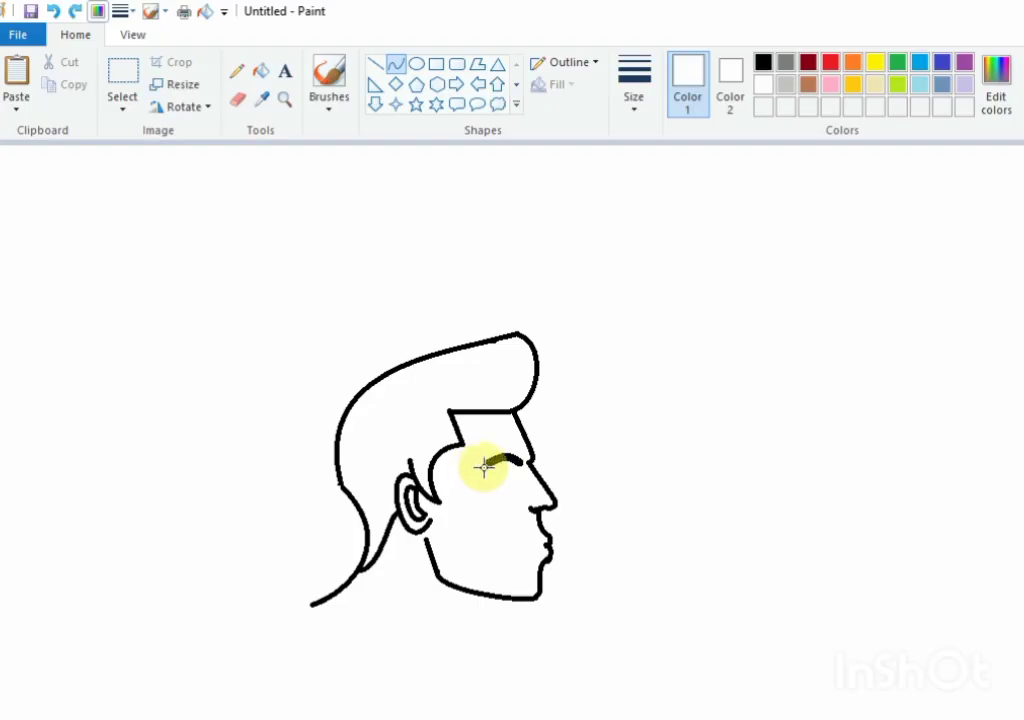
{"action": "mouse_move", "coordinate": [489, 465]}
{"action": "left_mouse_down"}
{"action": "mouse_move", "coordinate": [515, 471]}
{"action": "mouse_move", "coordinate": [494, 460]}
{"action": "mouse_move", "coordinate": [510, 459]}
{"action": "mouse_move", "coordinate": [475, 464]}
{"action": "mouse_move", "coordinate": [517, 466]}
{"action": "mouse_move", "coordinate": [507, 459]}
{"action": "left_mouse_up"}
{"action": "key", "text": "ctrl+z"}
{"action": "left_click", "coordinate": [591, 464]}
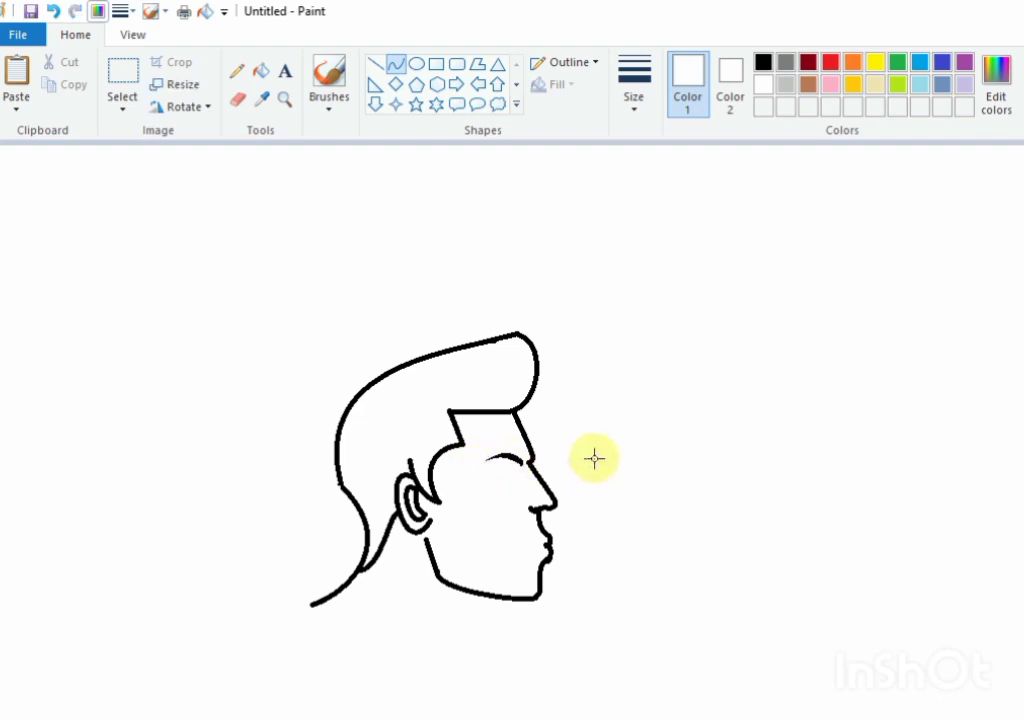
Step: Draw a slightly curved eyelid line just below the eyebrow in black with the second-thinnest line size
{"action": "left_click", "coordinate": [642, 85]}
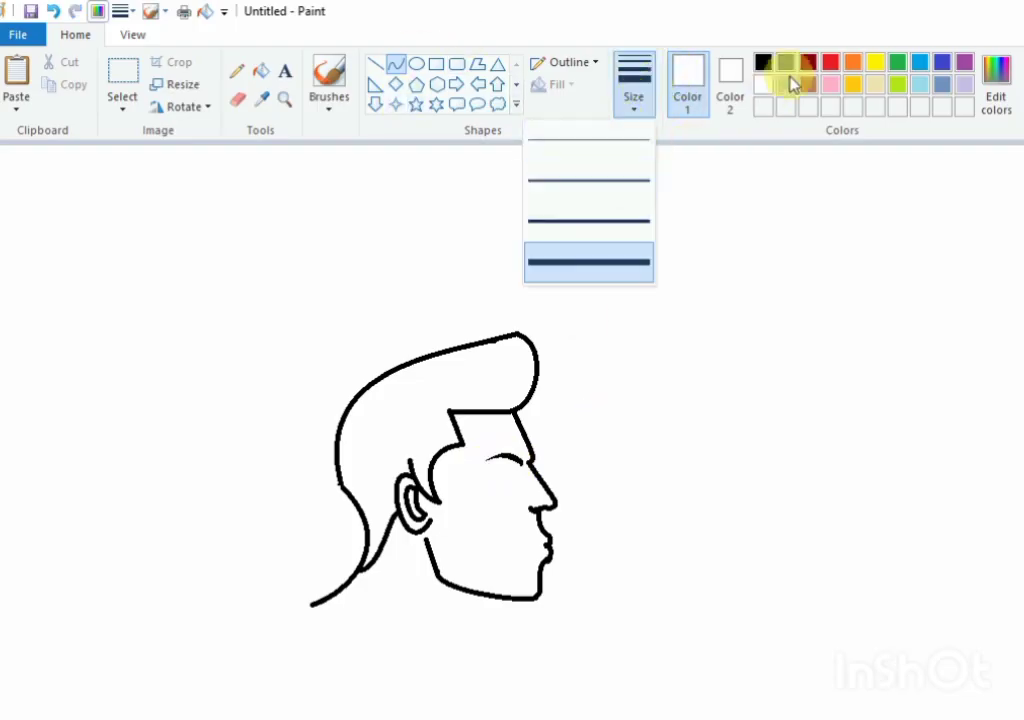
{"action": "left_click", "coordinate": [622, 168]}
{"action": "left_click", "coordinate": [763, 62]}
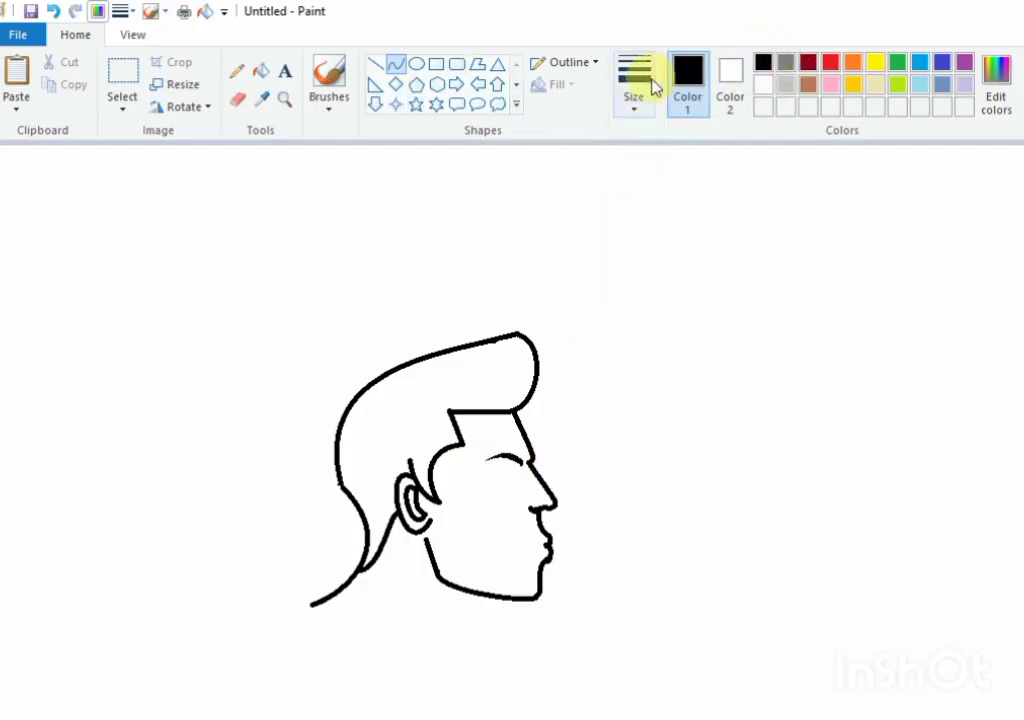
{"action": "left_click", "coordinate": [640, 88]}
{"action": "left_click", "coordinate": [629, 182]}
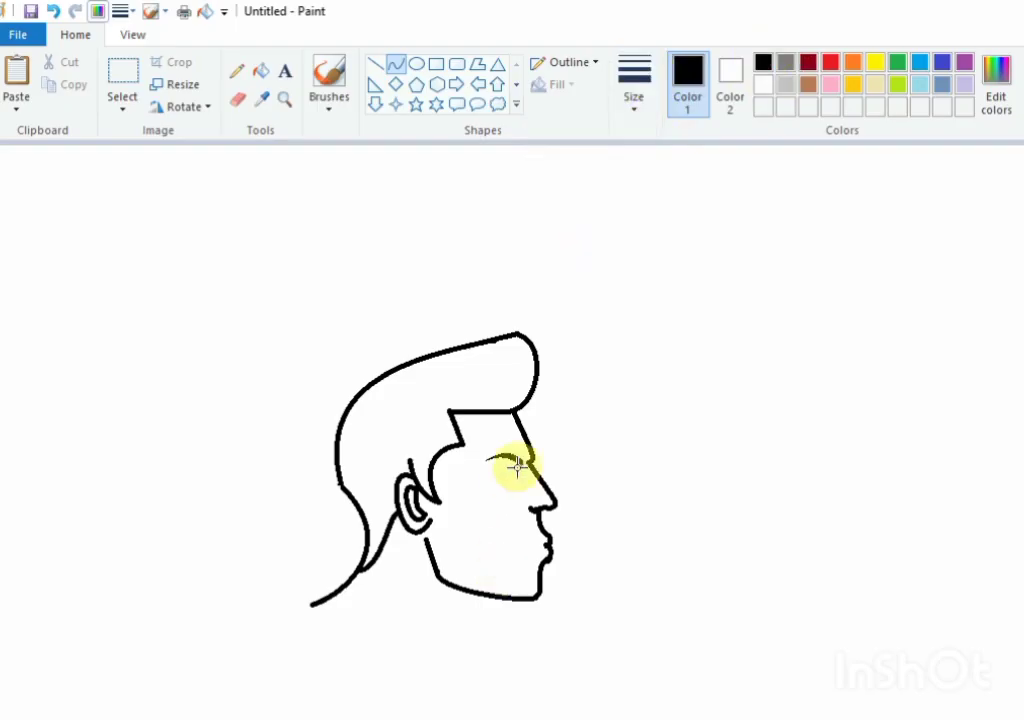
{"action": "mouse_move", "coordinate": [517, 467]}
{"action": "left_mouse_down"}
{"action": "mouse_move", "coordinate": [485, 478]}
{"action": "mouse_move", "coordinate": [497, 474]}
{"action": "left_mouse_up"}
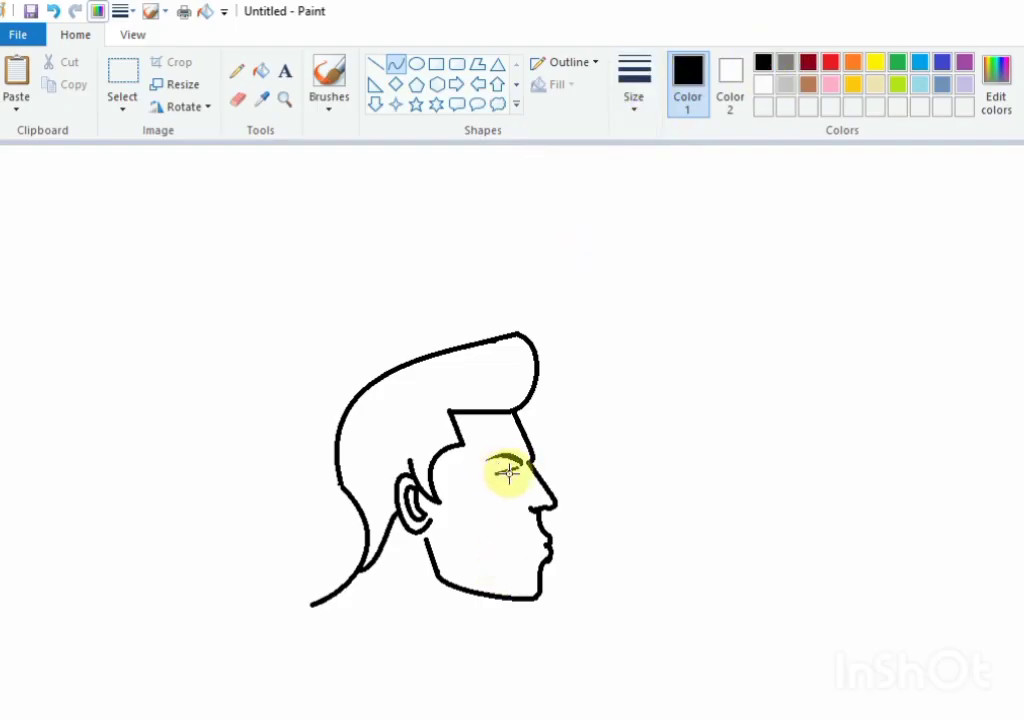
{"action": "left_click", "coordinate": [515, 475]}
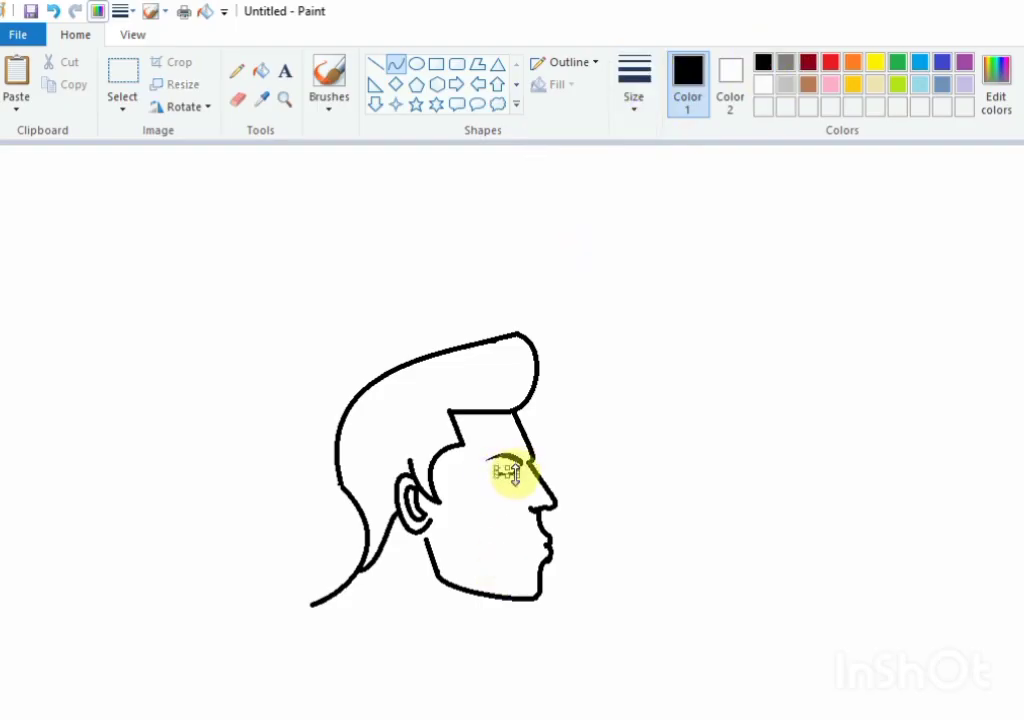
{"action": "left_click", "coordinate": [612, 493]}
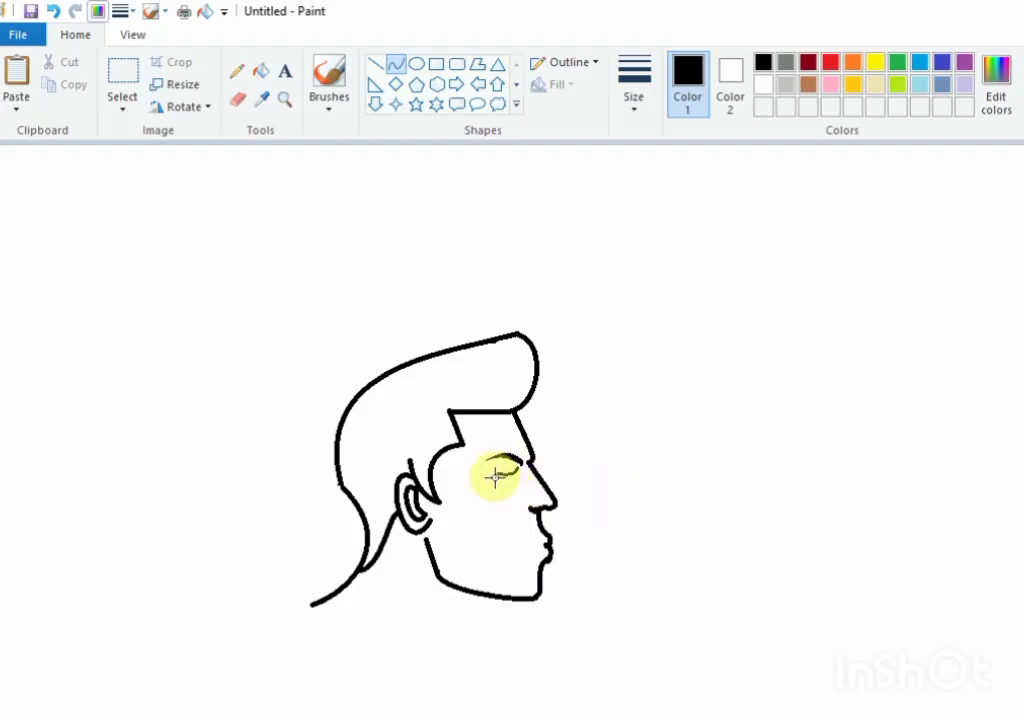
Step: Add the lower eyelid and the front edge of the eye, and darken the pupil with the brush
{"action": "left_click_drag", "start_coordinate": [496, 477], "coordinate": [504, 482]}
{"action": "left_click_drag", "start_coordinate": [495, 475], "coordinate": [514, 486]}
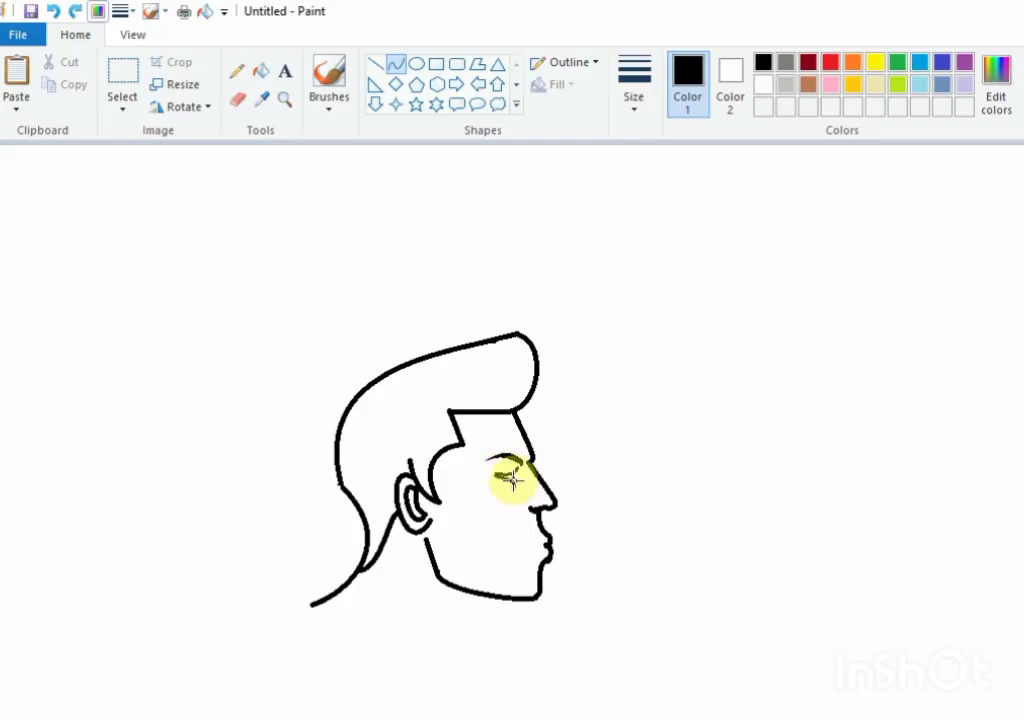
{"action": "left_click", "coordinate": [516, 481]}
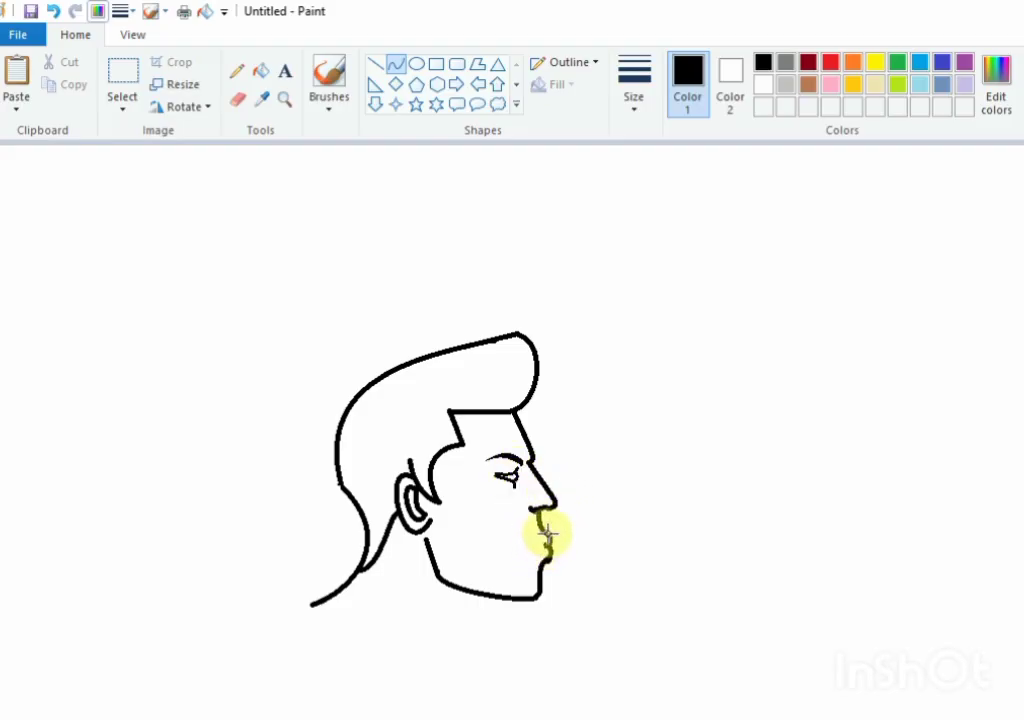
{"action": "left_click", "coordinate": [328, 74]}
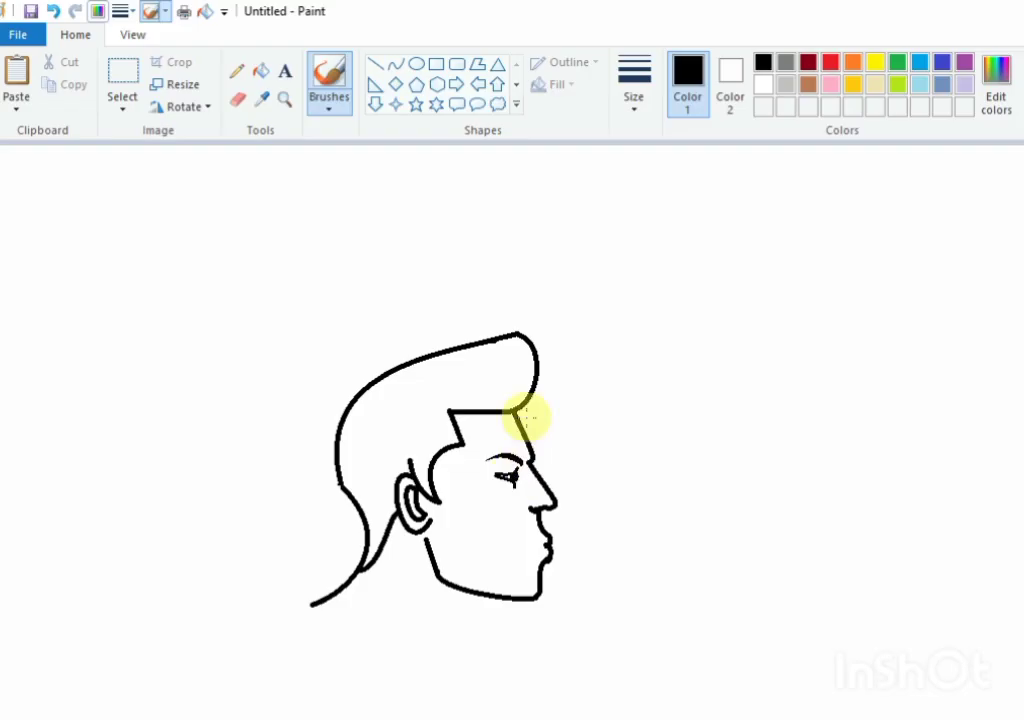
Step: Draw the far lens of the glasses as a small loop beyond the nose bridge, and add a short connecting line
{"action": "left_click", "coordinate": [397, 65]}
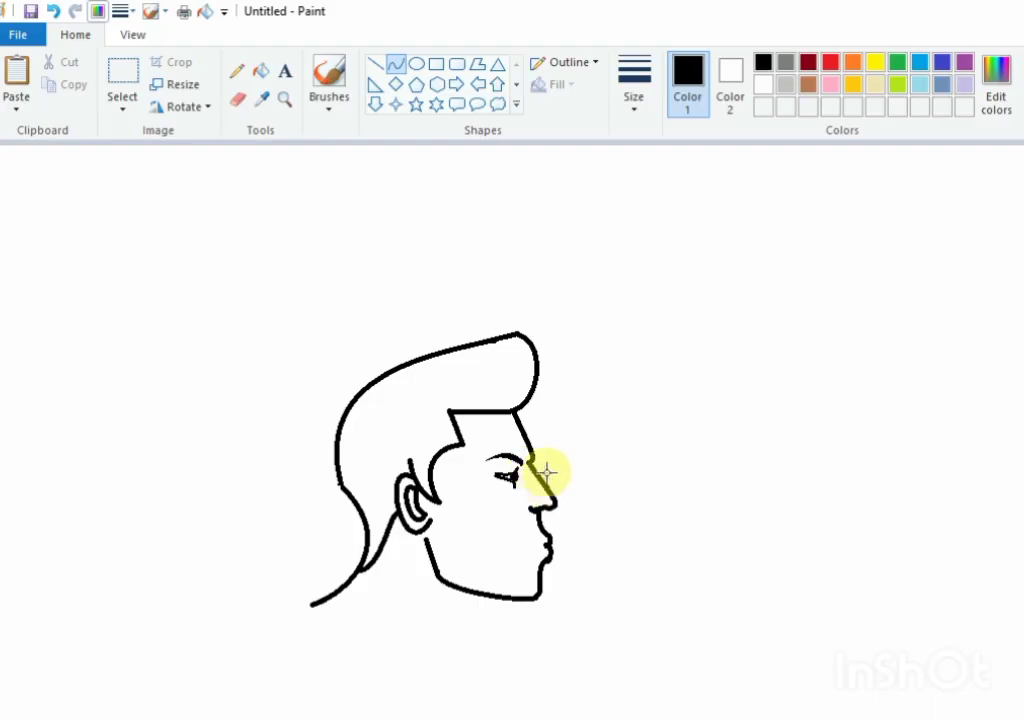
{"action": "mouse_move", "coordinate": [547, 472]}
{"action": "left_mouse_down"}
{"action": "mouse_move", "coordinate": [542, 441]}
{"action": "mouse_move", "coordinate": [553, 466]}
{"action": "mouse_move", "coordinate": [561, 462]}
{"action": "left_mouse_up"}
{"action": "left_click", "coordinate": [631, 466]}
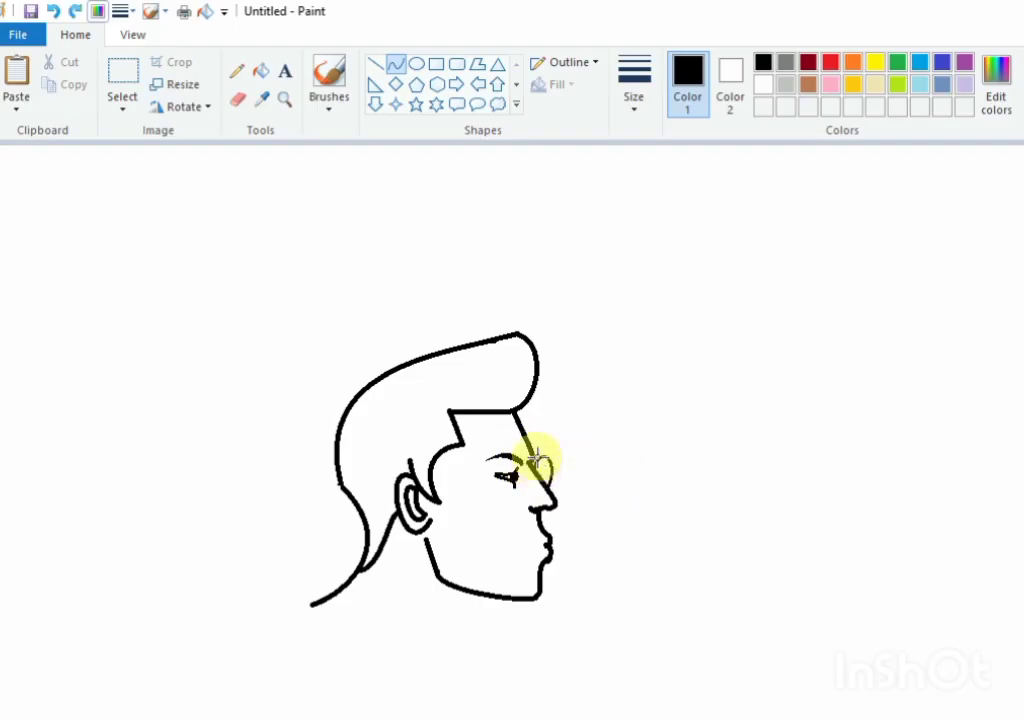
{"action": "left_click", "coordinate": [377, 65]}
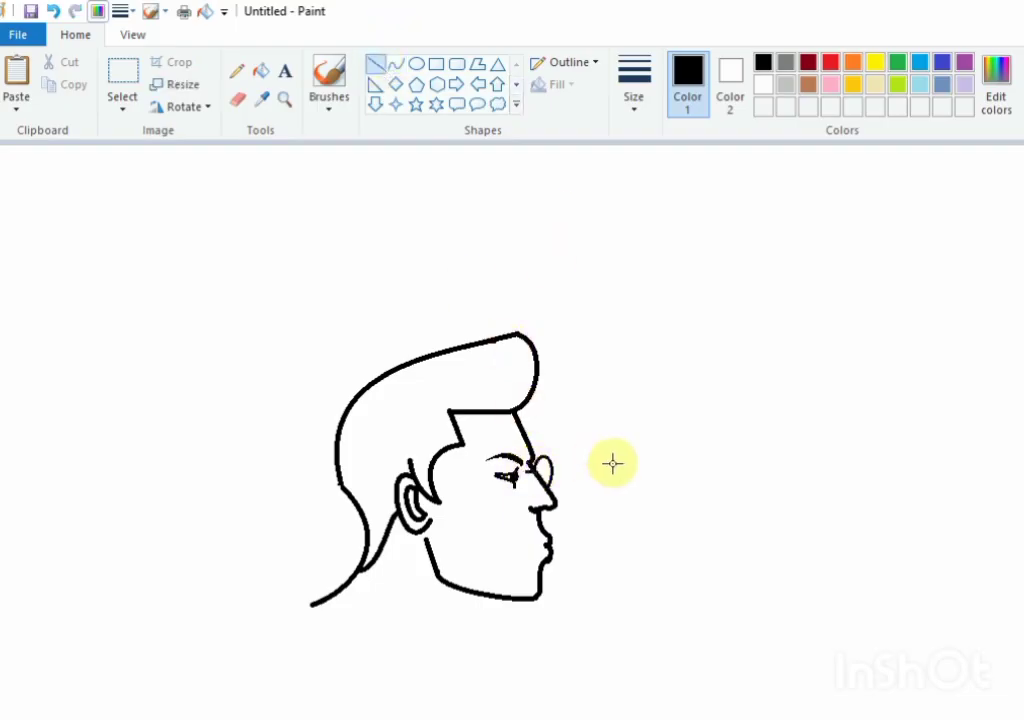
{"action": "left_click_drag", "start_coordinate": [531, 468], "coordinate": [547, 462]}
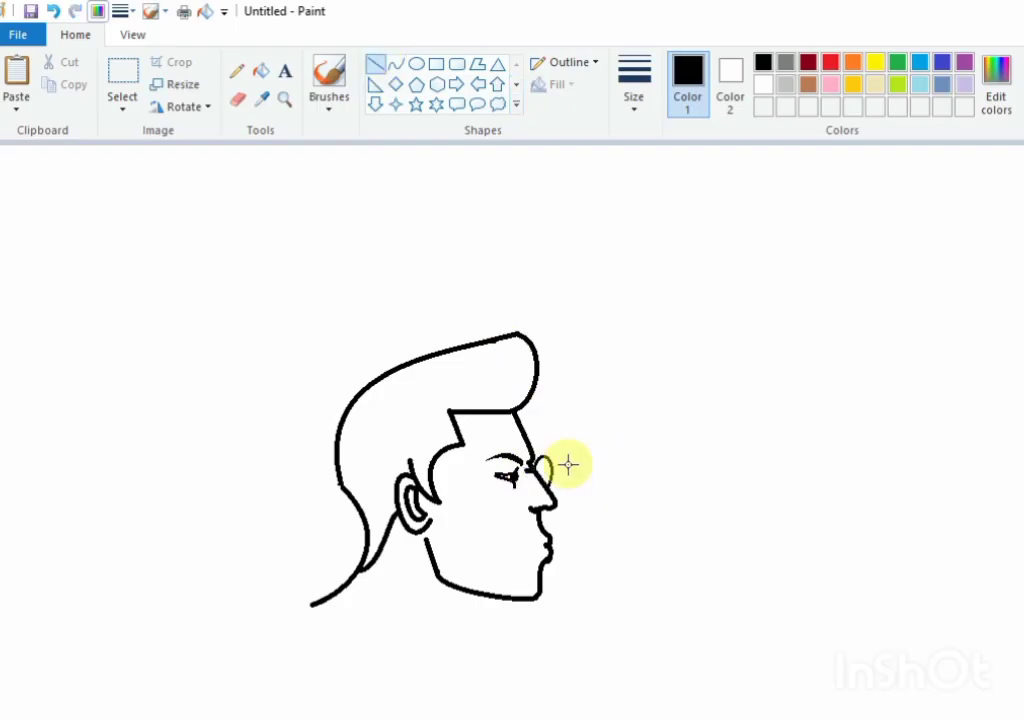
Step: Draw the near lens of the glasses as a narrow oval in front of the eye, beside the nose
{"action": "left_click", "coordinate": [396, 63]}
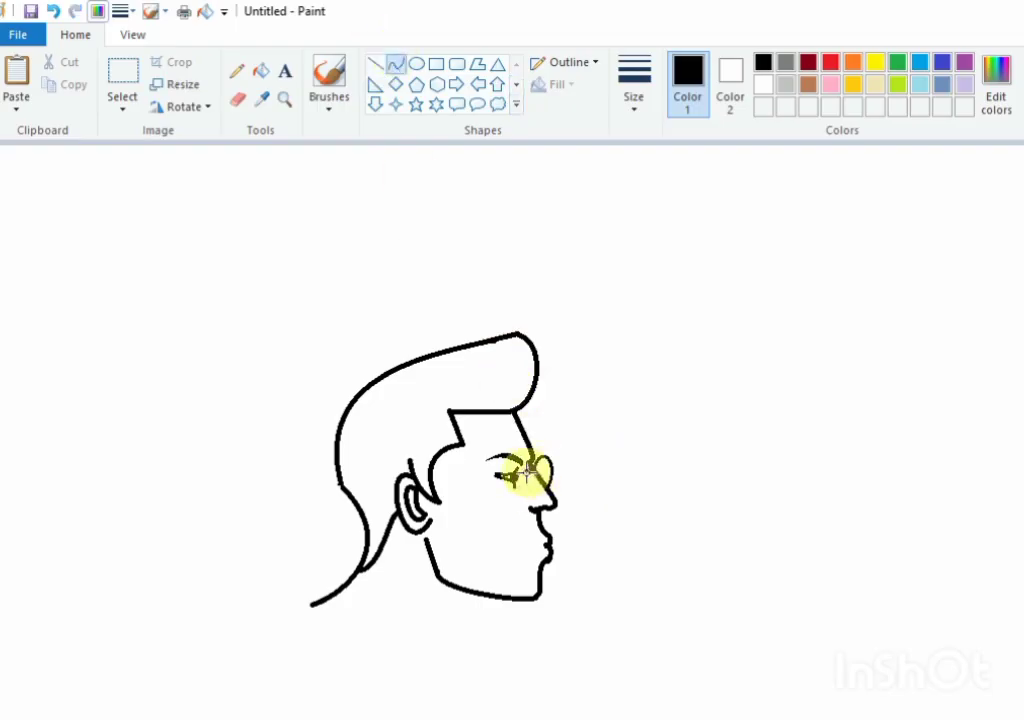
{"action": "mouse_move", "coordinate": [505, 473]}
{"action": "left_mouse_down"}
{"action": "mouse_move", "coordinate": [523, 523]}
{"action": "mouse_move", "coordinate": [497, 524]}
{"action": "mouse_move", "coordinate": [542, 499]}
{"action": "left_mouse_up"}
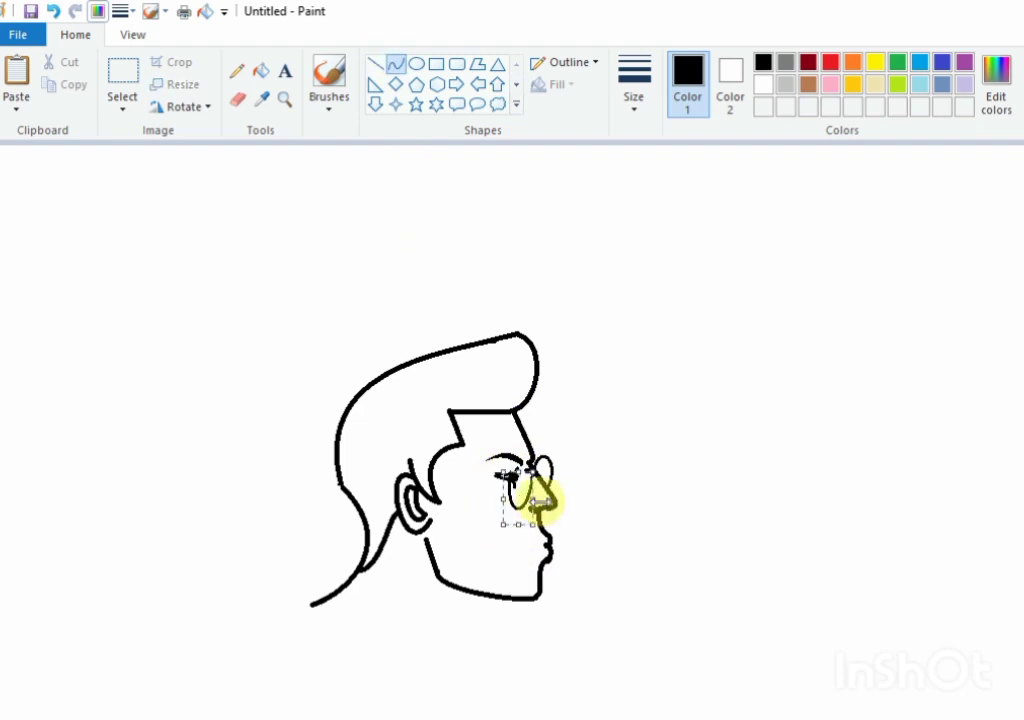
{"action": "left_click", "coordinate": [603, 500]}
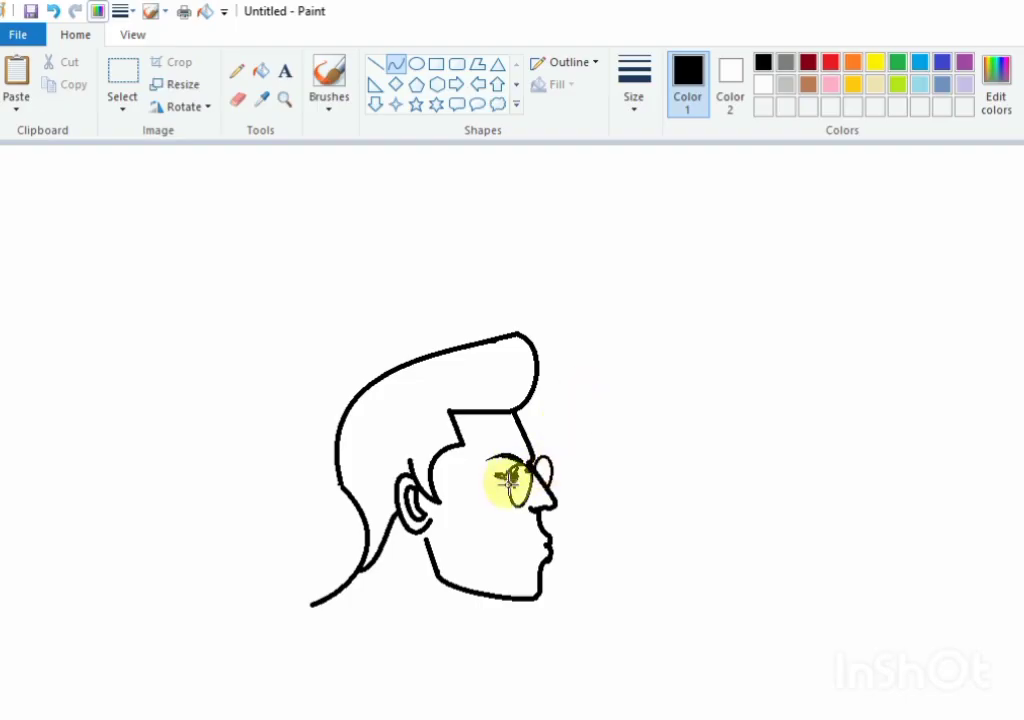
Step: Draw the glasses' temple arm as two curved lines running from the near lens back to the ear
{"action": "mouse_move", "coordinate": [509, 481]}
{"action": "left_mouse_down"}
{"action": "mouse_move", "coordinate": [411, 464]}
{"action": "mouse_move", "coordinate": [507, 495]}
{"action": "left_mouse_up"}
{"action": "left_click", "coordinate": [613, 455]}
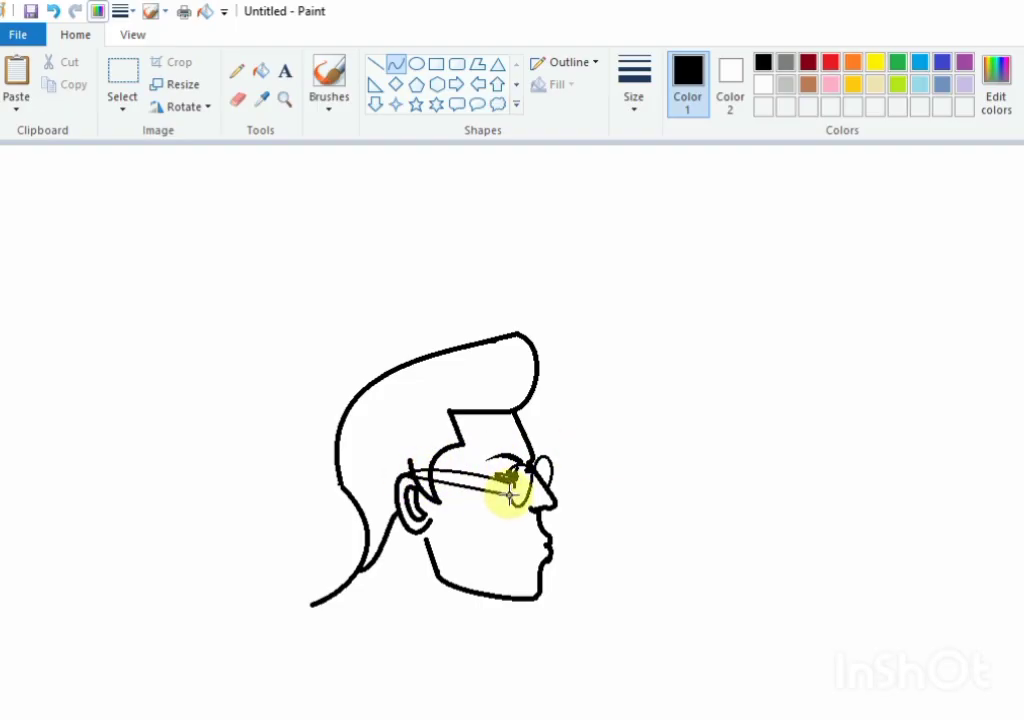
{"action": "left_click_drag", "start_coordinate": [443, 474], "coordinate": [481, 478]}
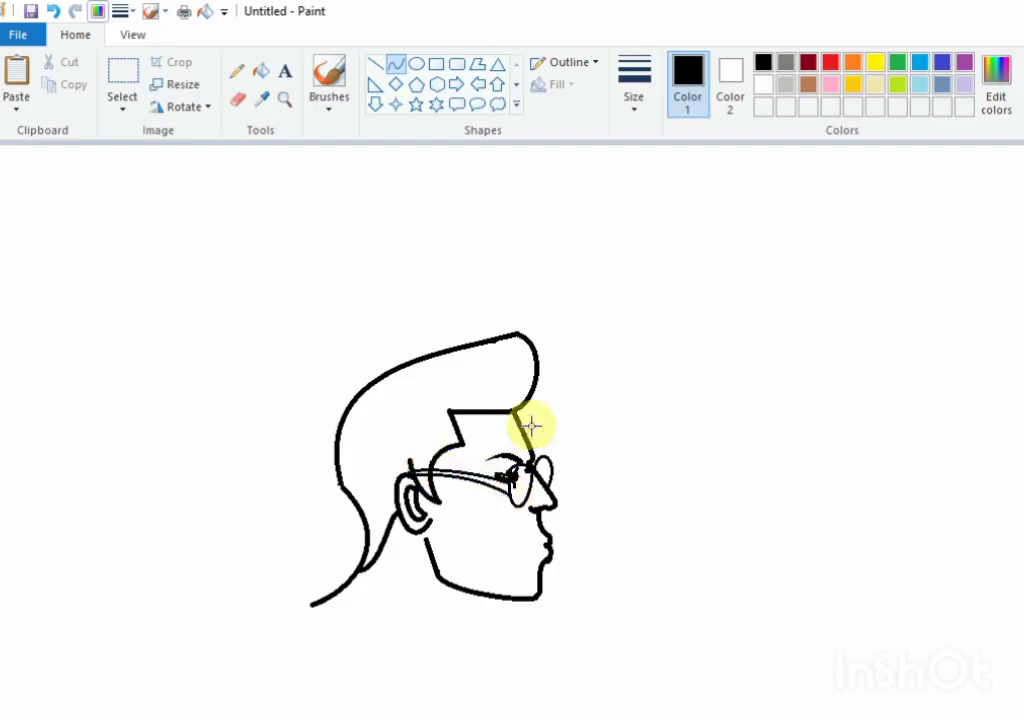
Step: Erase the old eye overlapping the glasses and redraw a small eye with curves just above the temple arm
{"action": "left_click", "coordinate": [237, 99]}
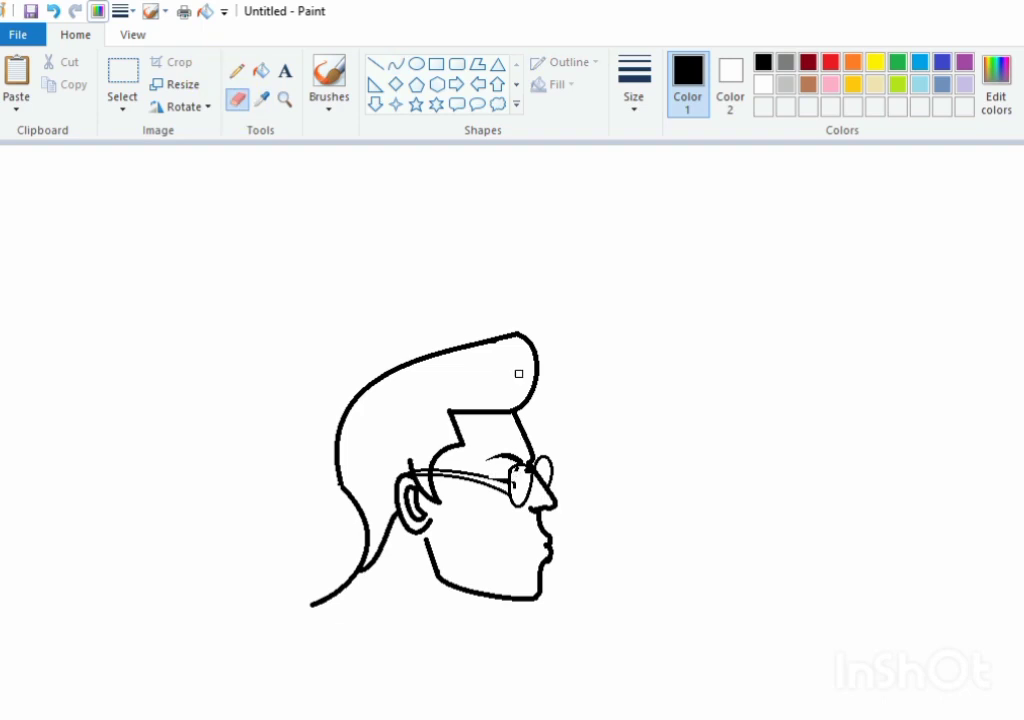
{"action": "left_click", "coordinate": [396, 64]}
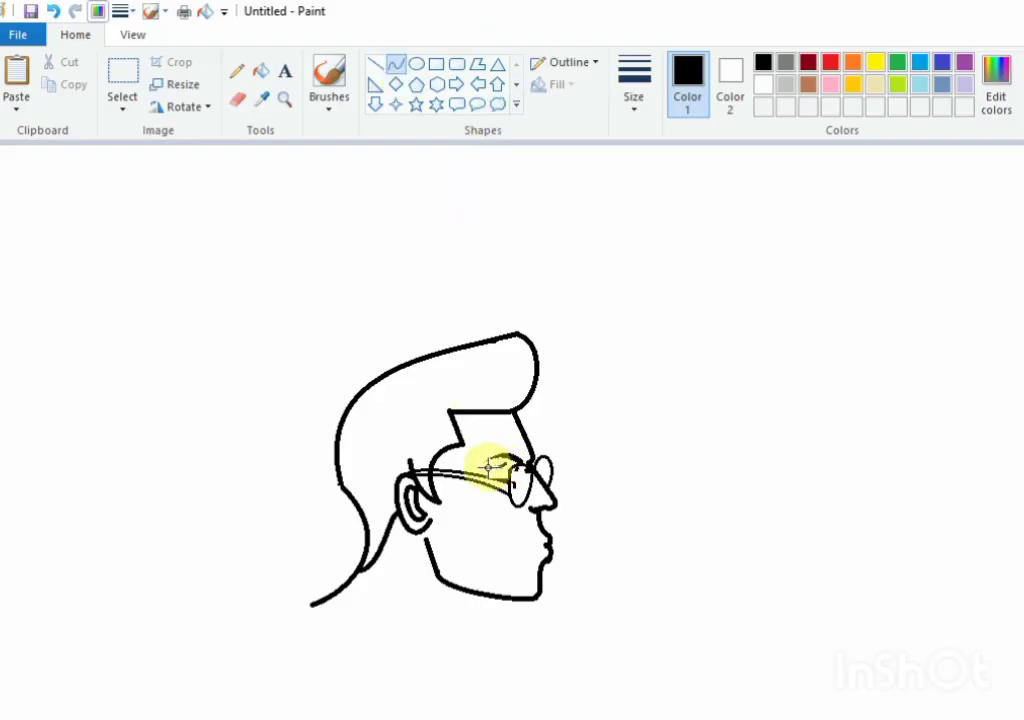
{"action": "left_click_drag", "start_coordinate": [488, 467], "coordinate": [485, 467]}
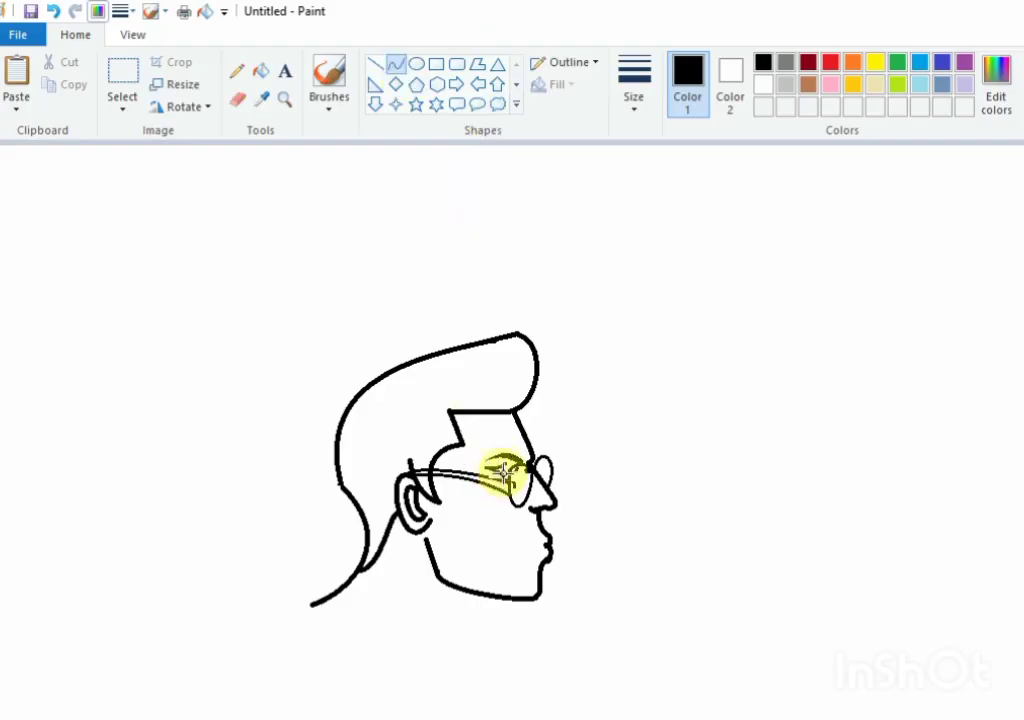
{"action": "left_click", "coordinate": [547, 475]}
{"action": "left_click", "coordinate": [505, 469]}
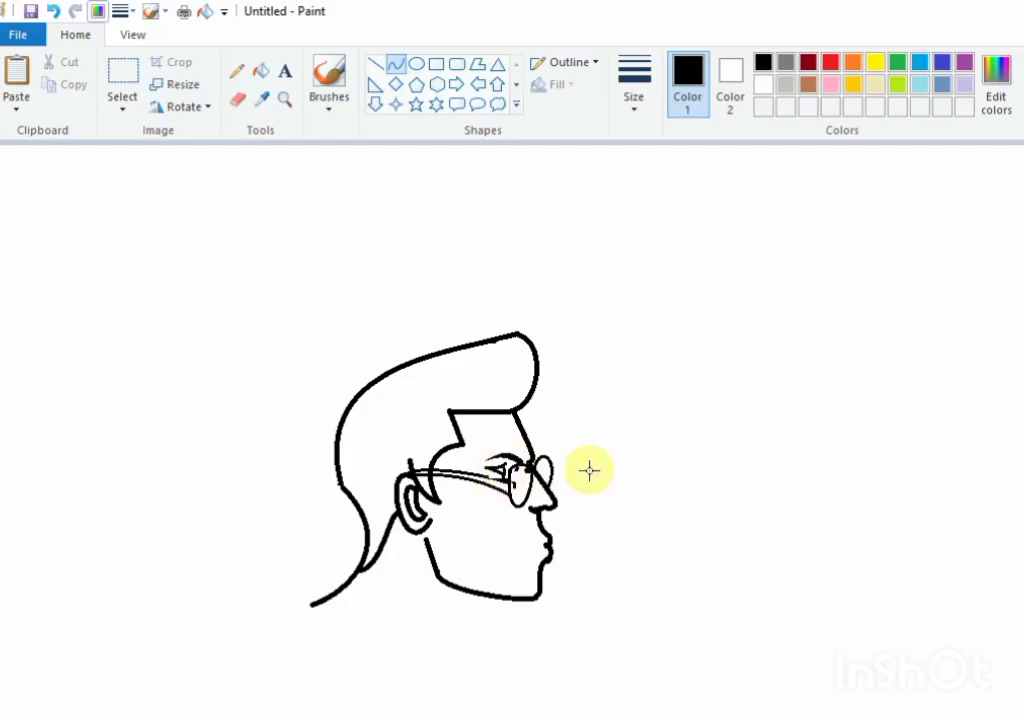
Step: Select the eyebrow and move it slightly up and back toward the ear
{"action": "left_click", "coordinate": [122, 72]}
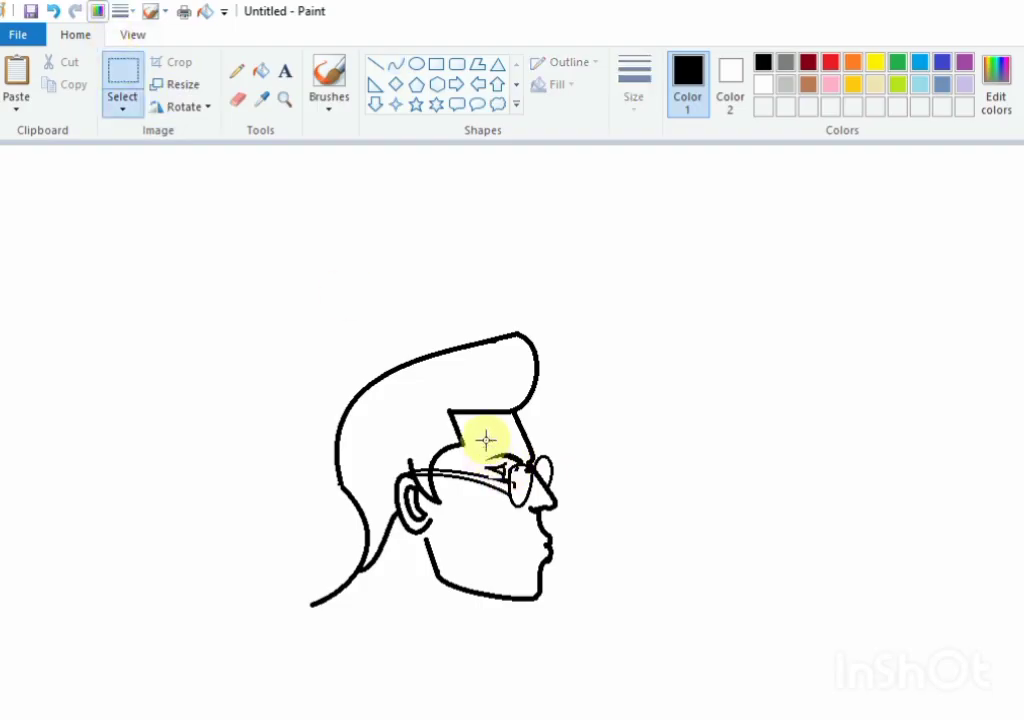
{"action": "left_click_drag", "start_coordinate": [484, 446], "coordinate": [506, 458]}
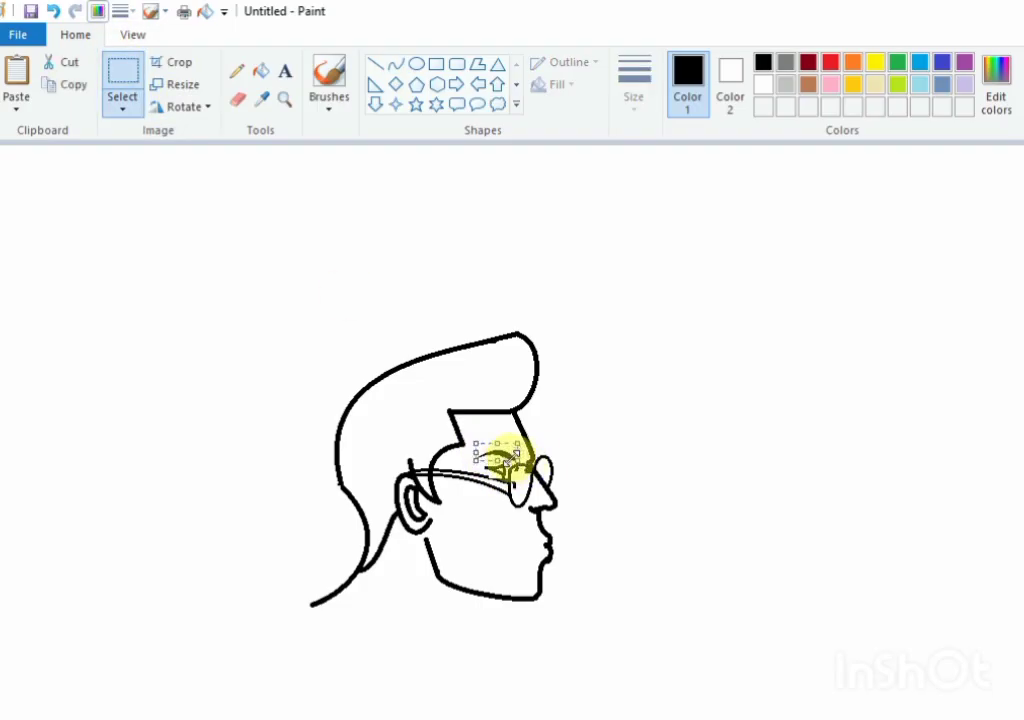
{"action": "left_click", "coordinate": [591, 465]}
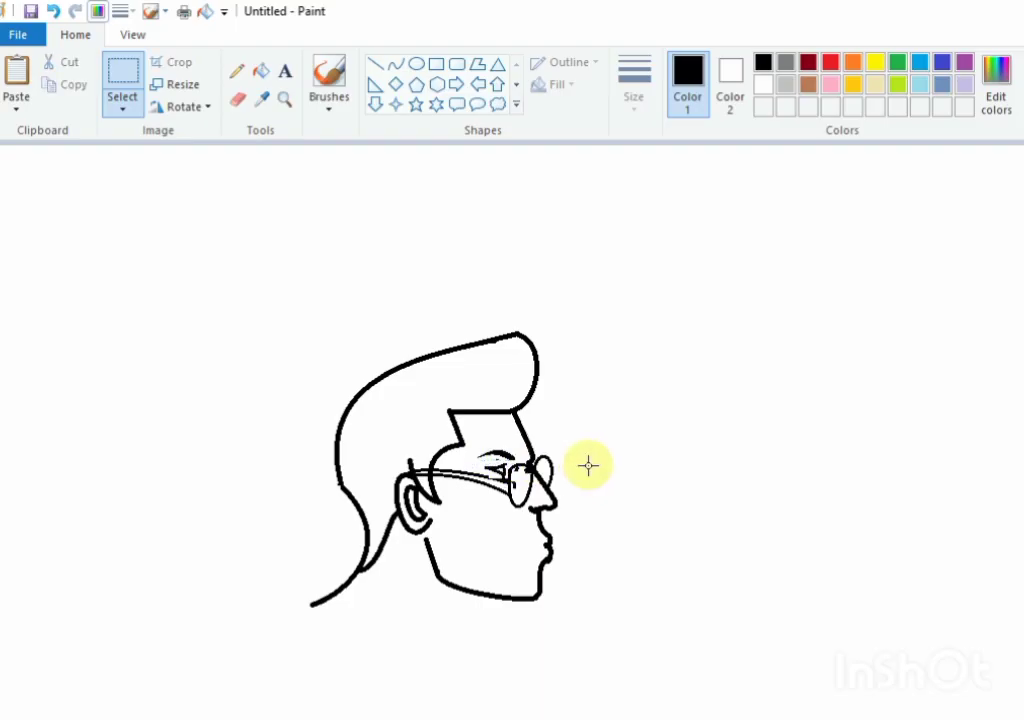
Step: Darken the redrawn eye's pupil with the brush and add a short curve to the eye's outline
{"action": "left_click", "coordinate": [329, 78]}
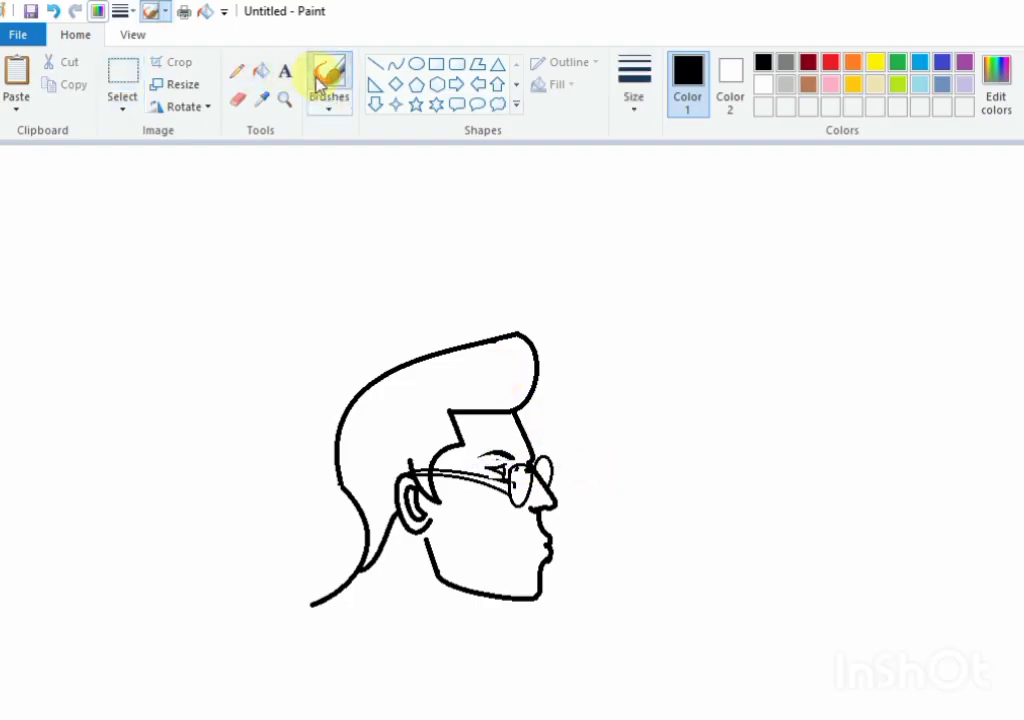
{"action": "left_click", "coordinate": [634, 98]}
{"action": "left_click", "coordinate": [637, 222]}
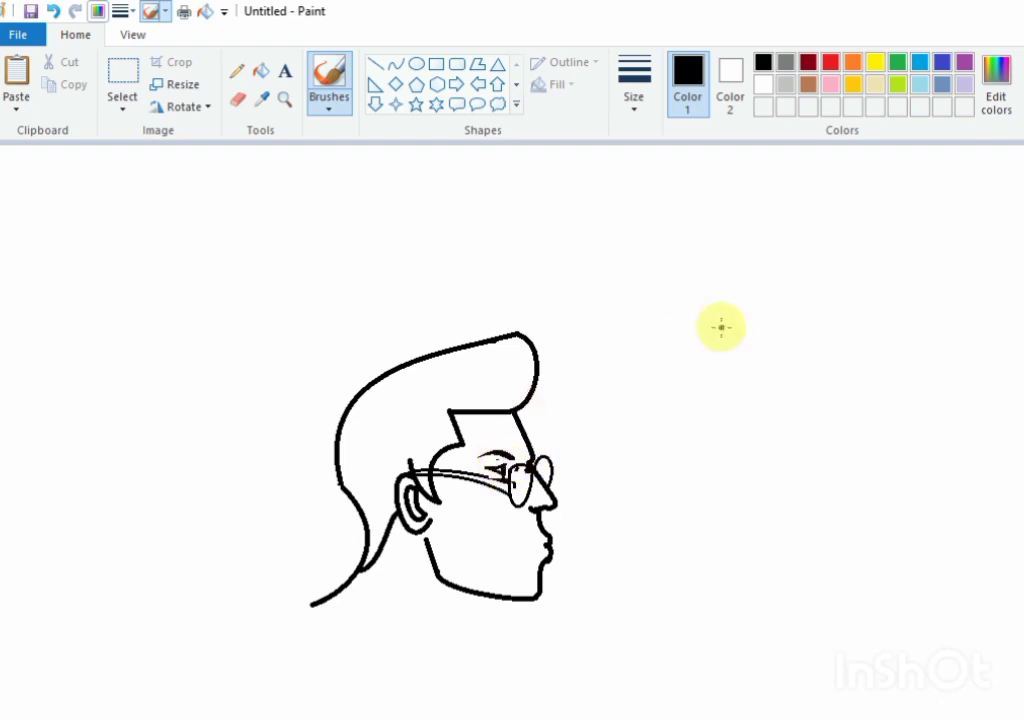
{"action": "left_click", "coordinate": [396, 64]}
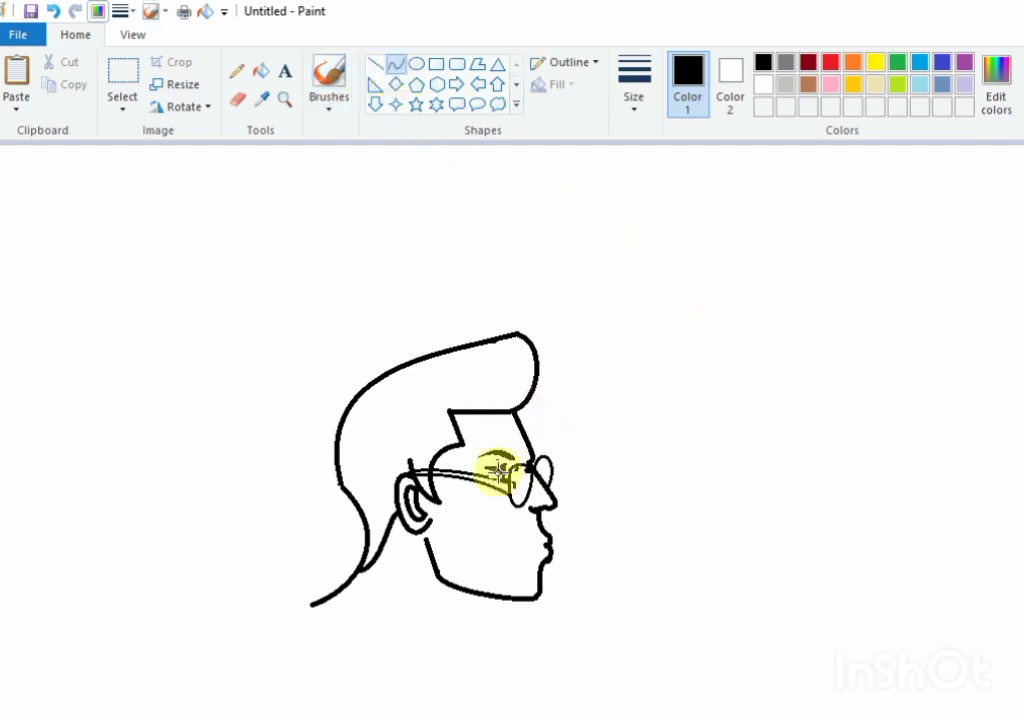
{"action": "left_click_drag", "start_coordinate": [486, 475], "coordinate": [507, 469]}
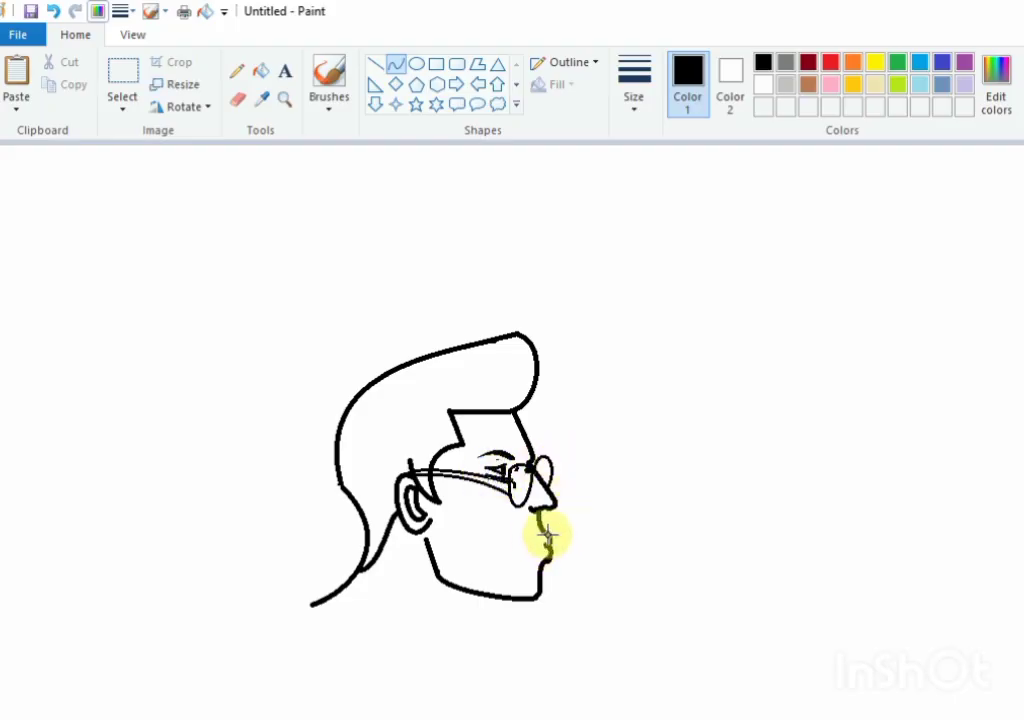
Step: Draw a slightly bent mouth line from the upper lip's edge back toward the cheek
{"action": "mouse_move", "coordinate": [546, 536]}
{"action": "left_mouse_down"}
{"action": "mouse_move", "coordinate": [518, 543]}
{"action": "mouse_move", "coordinate": [530, 538]}
{"action": "left_mouse_up"}
{"action": "left_click", "coordinate": [537, 536]}
{"action": "left_click", "coordinate": [597, 535]}
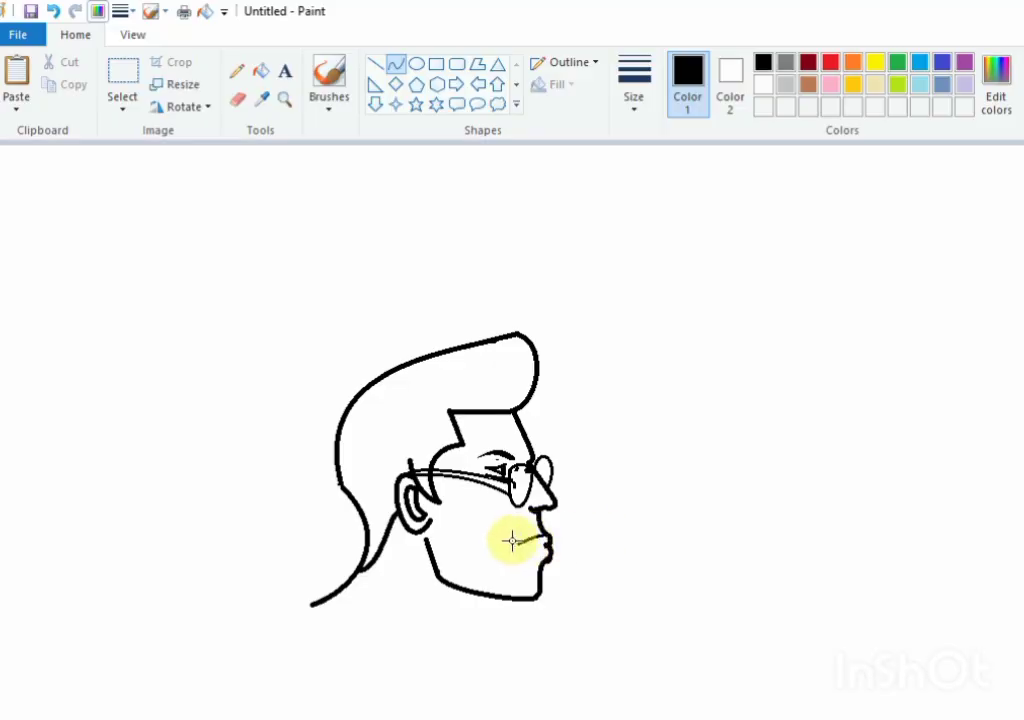
Step: Draw the lower lip curve from the mouth corner to the face edge and add a parting line between the lips
{"action": "left_click_drag", "start_coordinate": [512, 541], "coordinate": [548, 558]}
{"action": "left_click", "coordinate": [537, 556]}
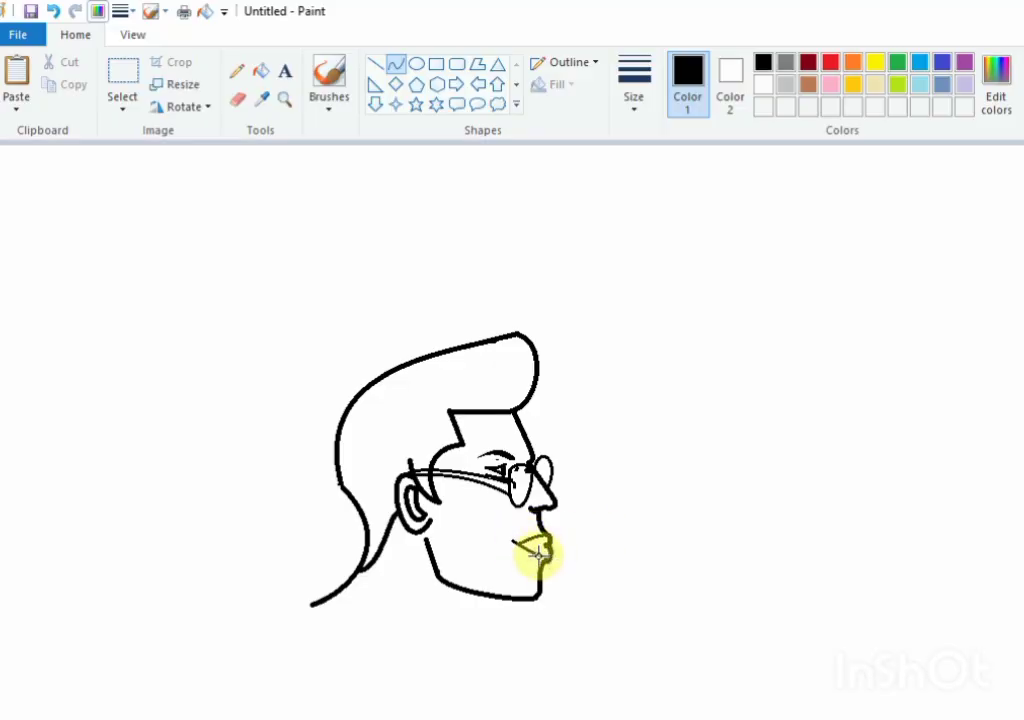
{"action": "left_click", "coordinate": [537, 556]}
{"action": "left_click", "coordinate": [603, 544]}
{"action": "left_click_drag", "start_coordinate": [547, 543], "coordinate": [518, 543]}
{"action": "left_click", "coordinate": [537, 549]}
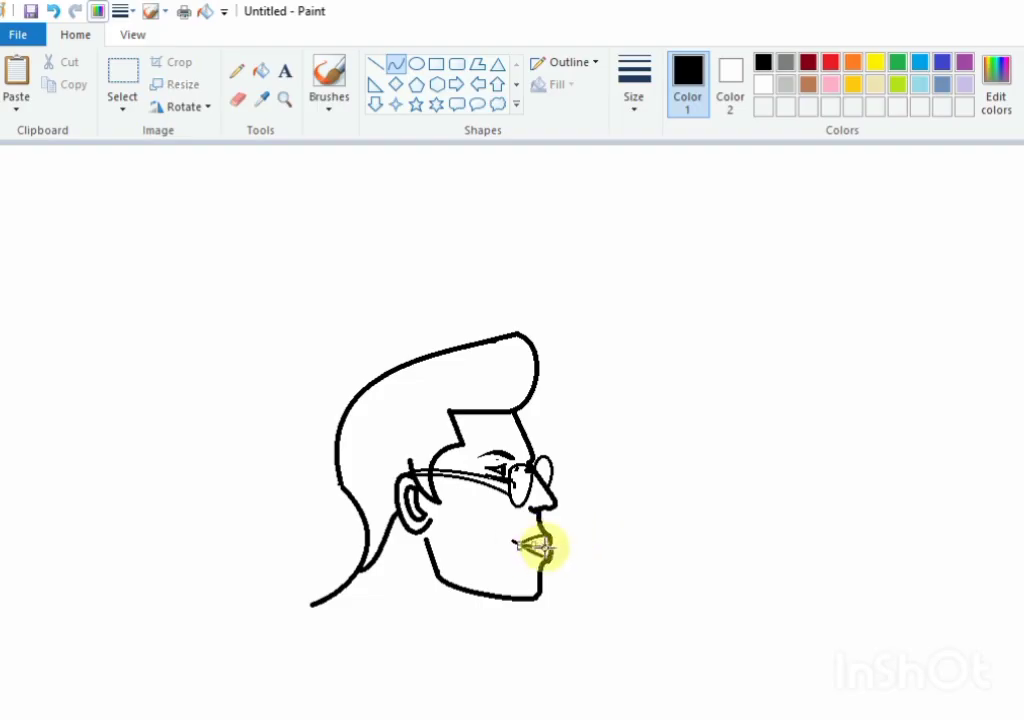
{"action": "left_click", "coordinate": [602, 547]}
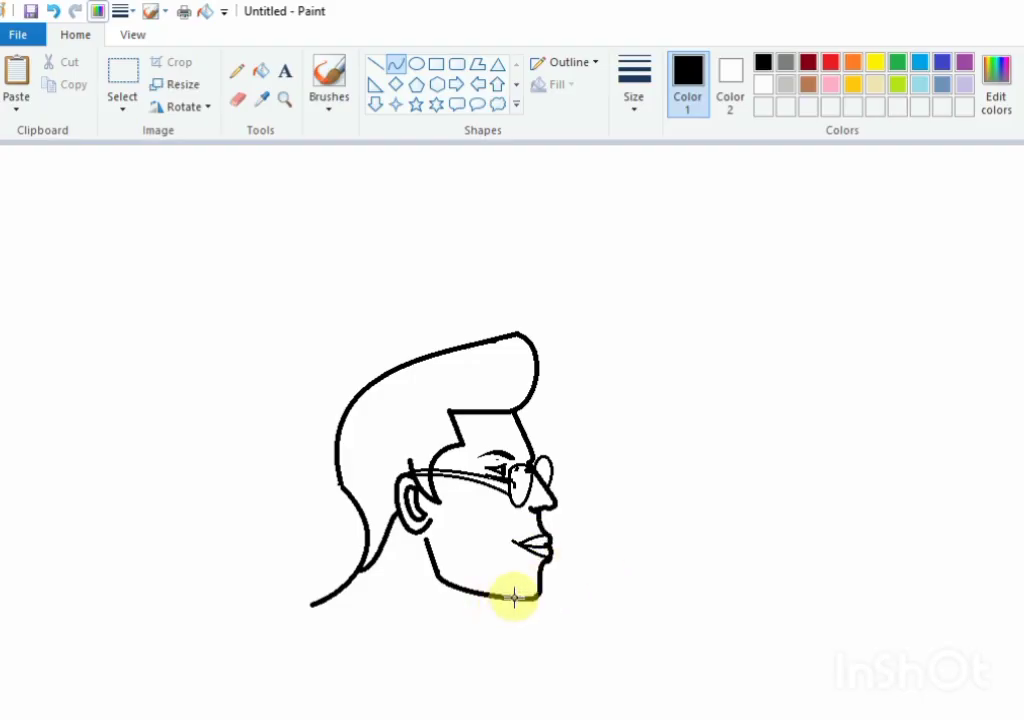
Step: Draw a bent curve from under the chin downward to form the front of the neck
{"action": "left_click_drag", "start_coordinate": [514, 597], "coordinate": [471, 655]}
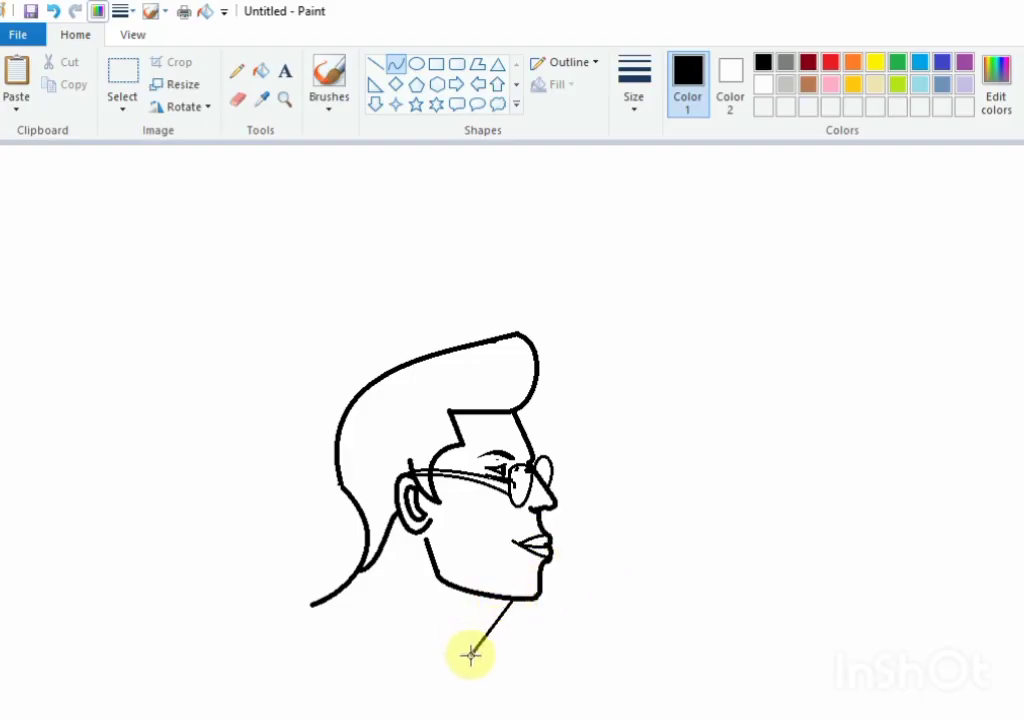
{"action": "left_click_drag", "start_coordinate": [478, 601], "coordinate": [467, 604]}
{"action": "left_click", "coordinate": [463, 628]}
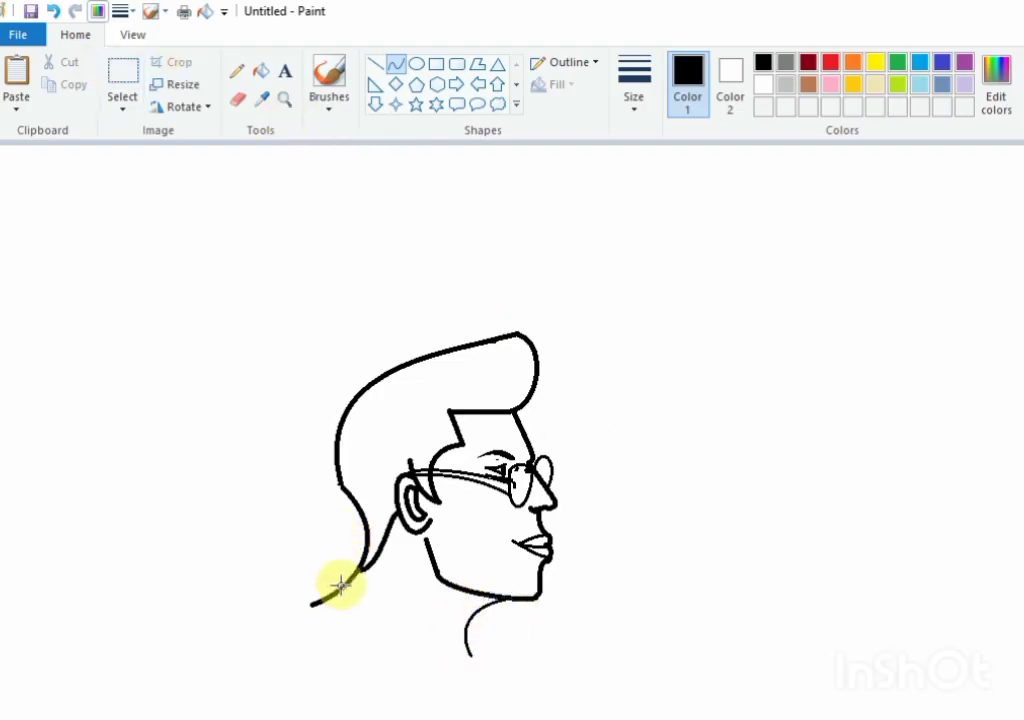
Step: Draw the shirt collar's upper and lower edges as two curves looping from the nape diagonally down across the neck base
{"action": "left_click_drag", "start_coordinate": [342, 586], "coordinate": [450, 661]}
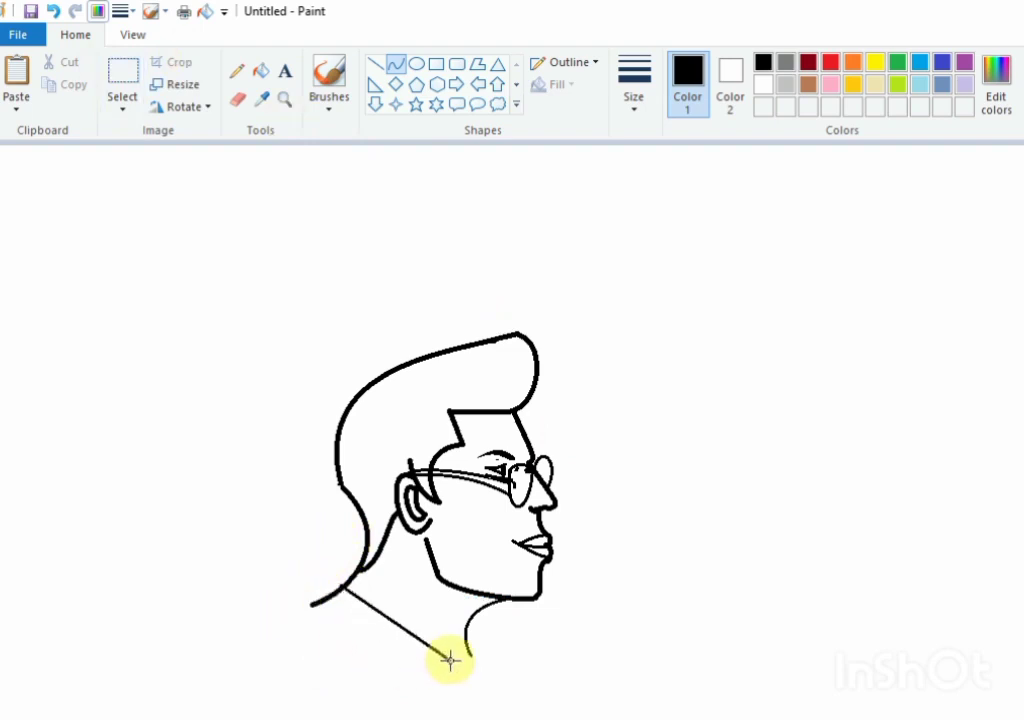
{"action": "left_click_drag", "start_coordinate": [371, 626], "coordinate": [297, 599]}
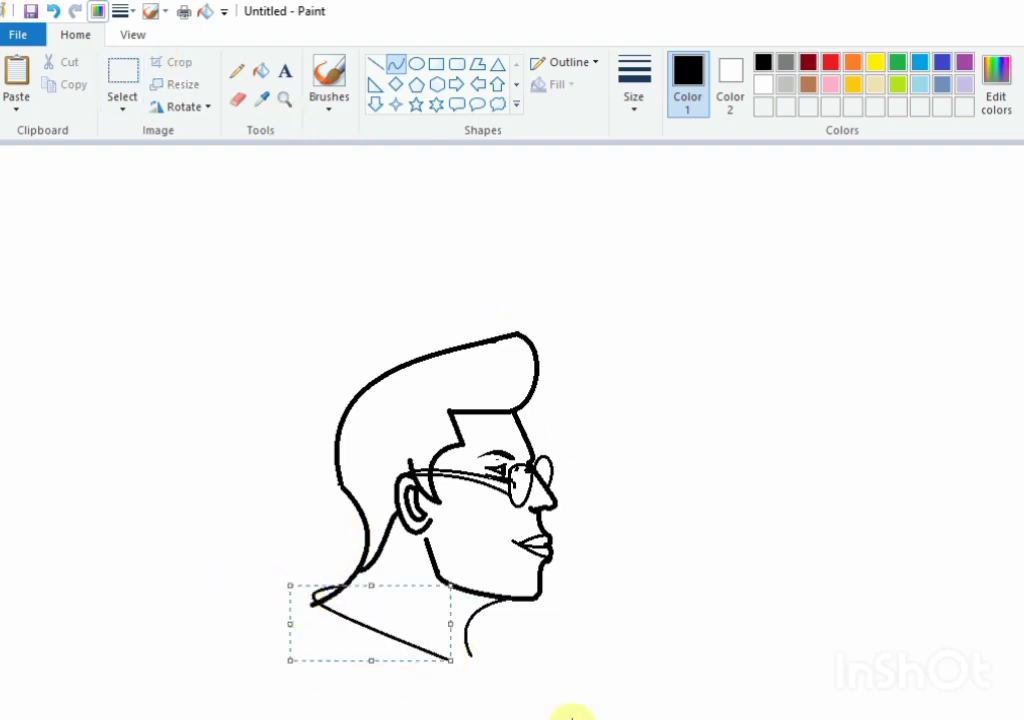
{"action": "left_click", "coordinate": [570, 715]}
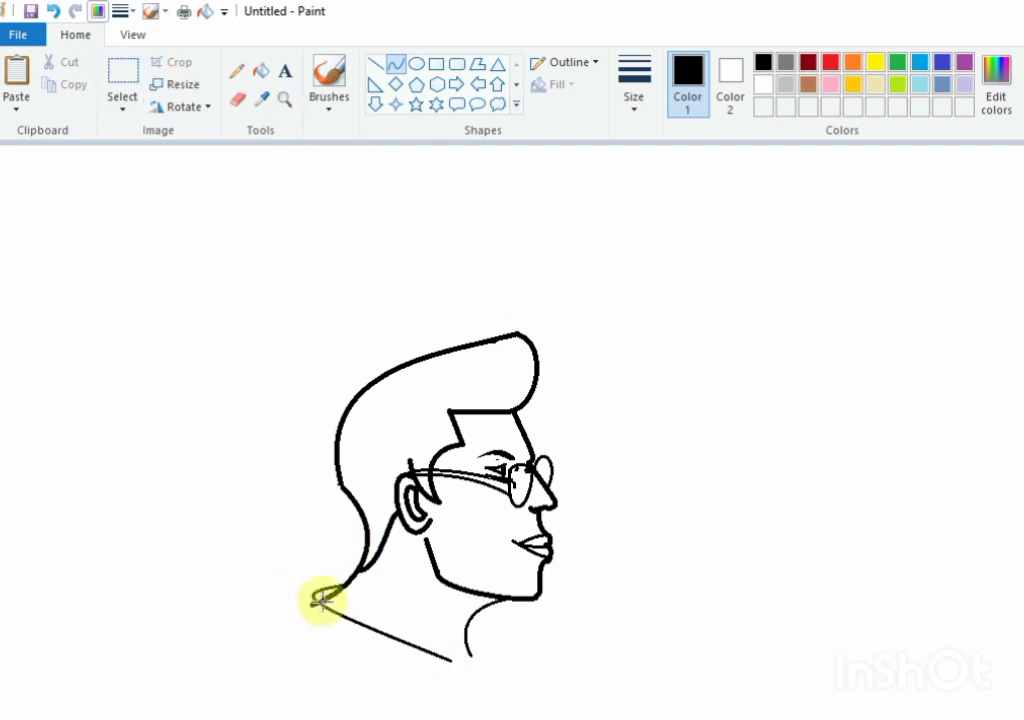
{"action": "left_click_drag", "start_coordinate": [321, 601], "coordinate": [418, 679]}
{"action": "key", "text": "ctrl+z"}
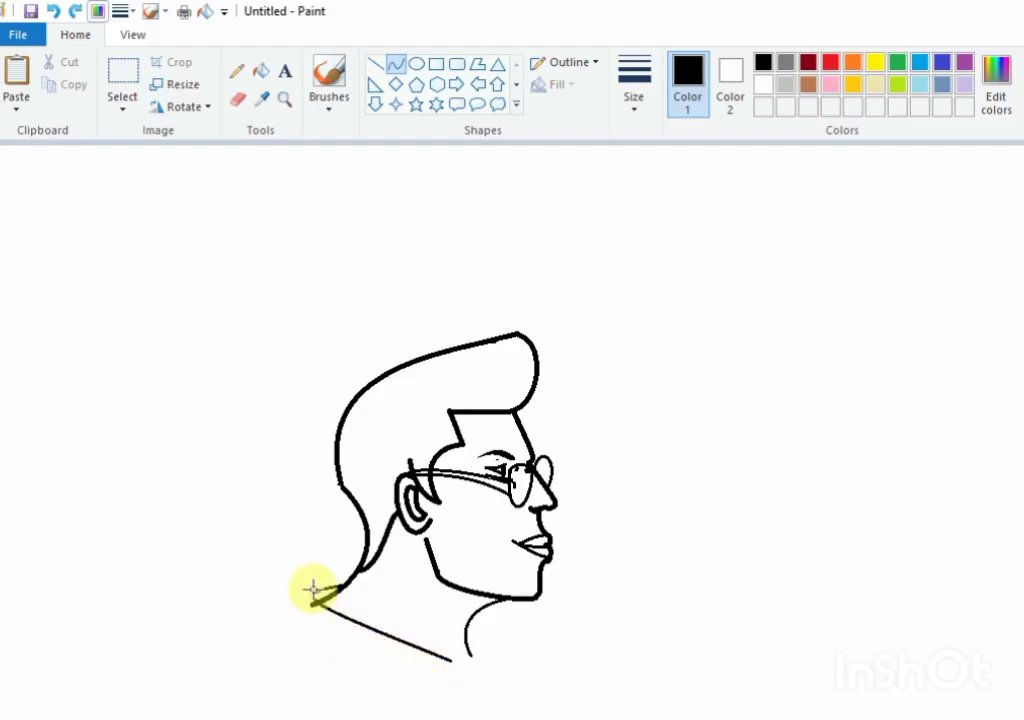
{"action": "left_click_drag", "start_coordinate": [313, 597], "coordinate": [414, 681]}
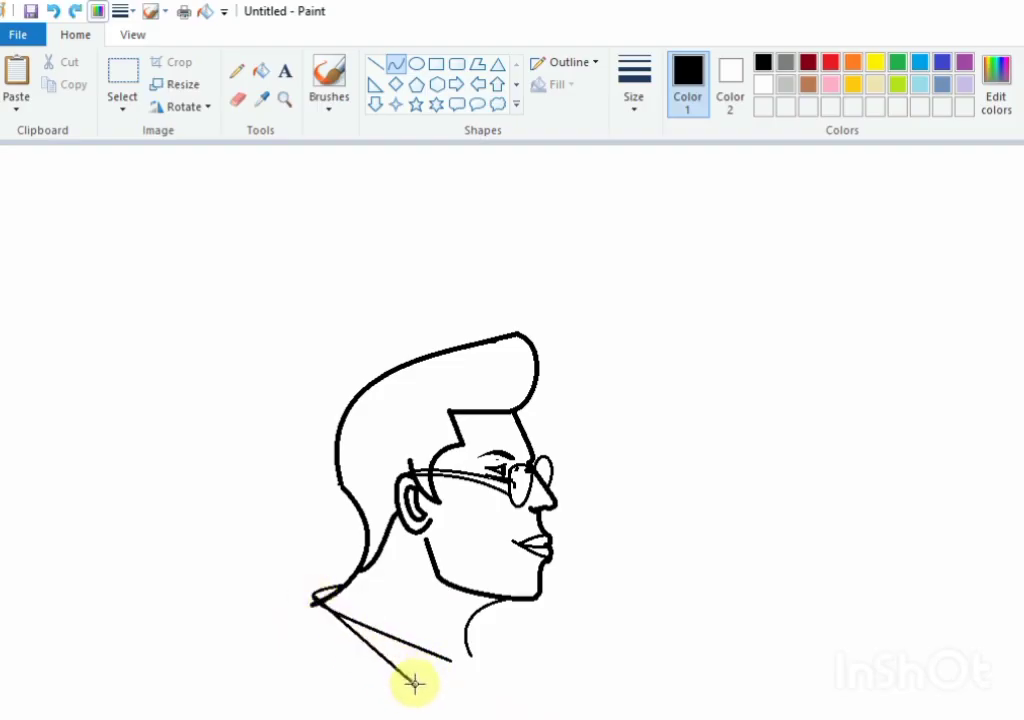
{"action": "left_click", "coordinate": [288, 618]}
{"action": "left_click", "coordinate": [624, 704]}
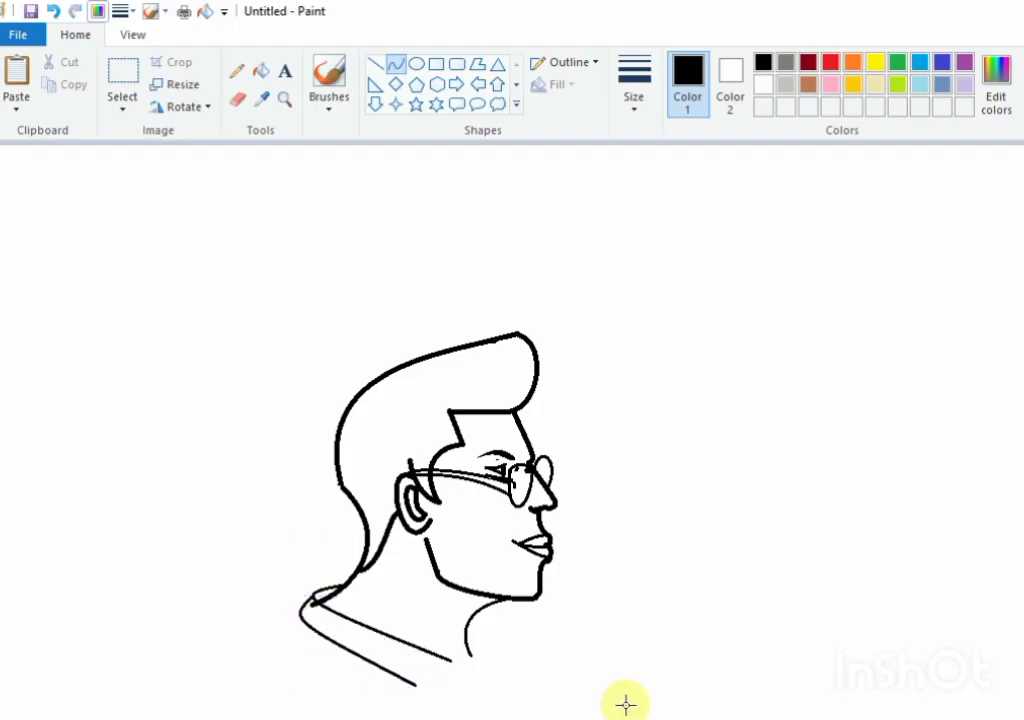
Step: Close the front of the collar with a rounded curve from its lower tip up to the throat
{"action": "left_click_drag", "start_coordinate": [414, 682], "coordinate": [500, 649]}
{"action": "left_click", "coordinate": [501, 670]}
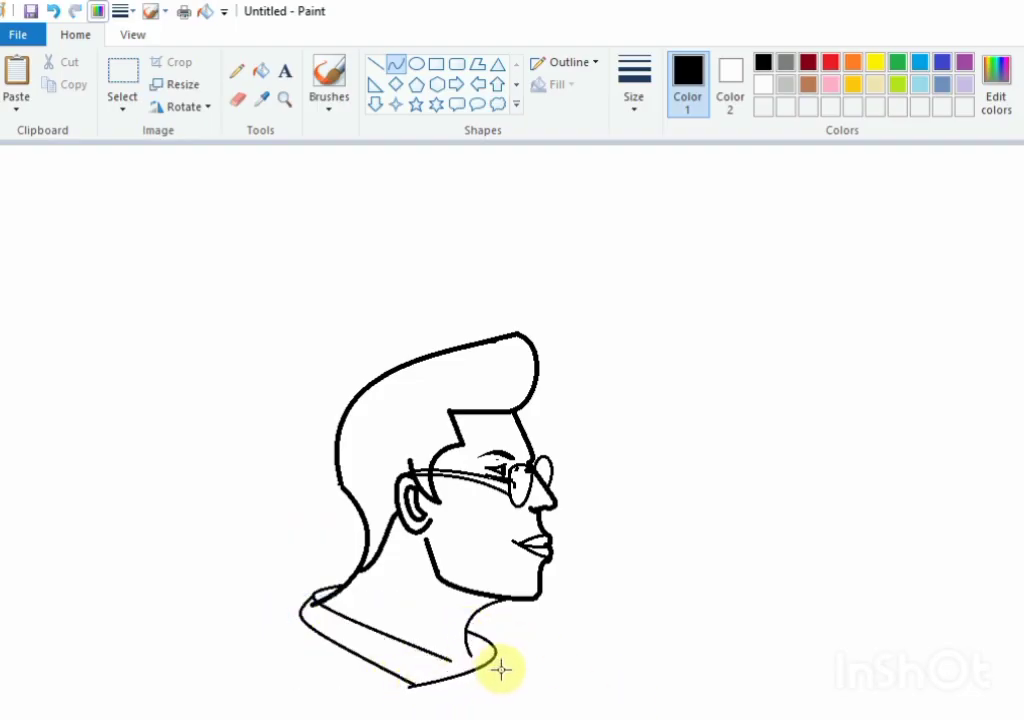
{"action": "left_click", "coordinate": [720, 695]}
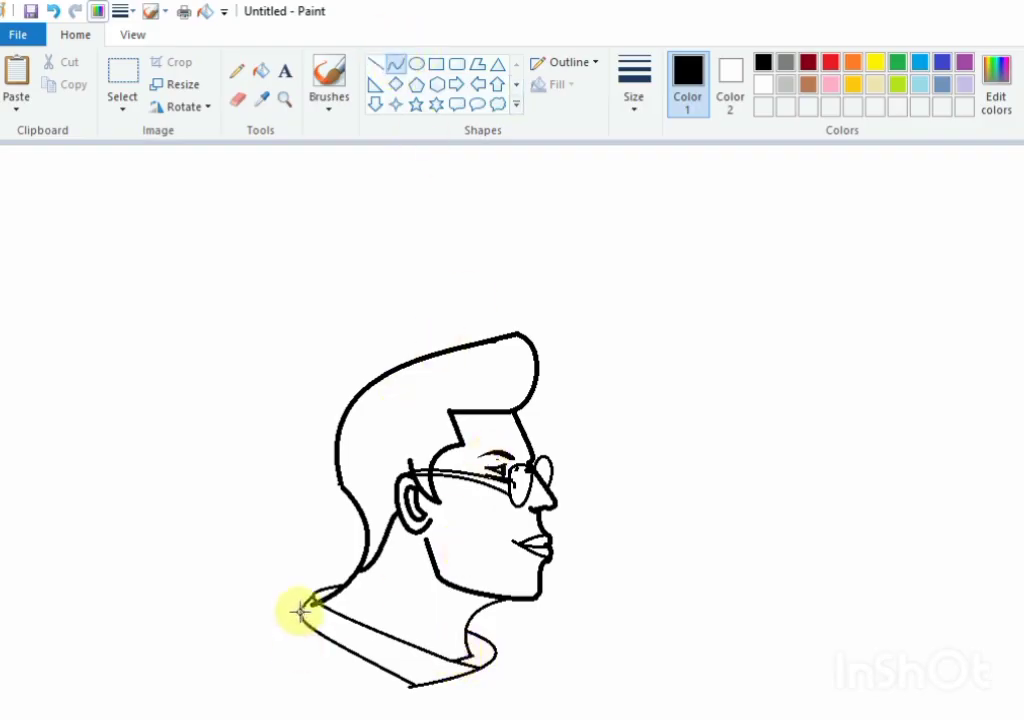
Step: Draw curved shoulder lines sloping down and outward from the back and the front of the collar
{"action": "left_click_drag", "start_coordinate": [300, 612], "coordinate": [171, 667]}
{"action": "mouse_move", "coordinate": [215, 655]}
{"action": "left_mouse_down"}
{"action": "mouse_move", "coordinate": [258, 640]}
{"action": "mouse_move", "coordinate": [235, 656]}
{"action": "left_mouse_up"}
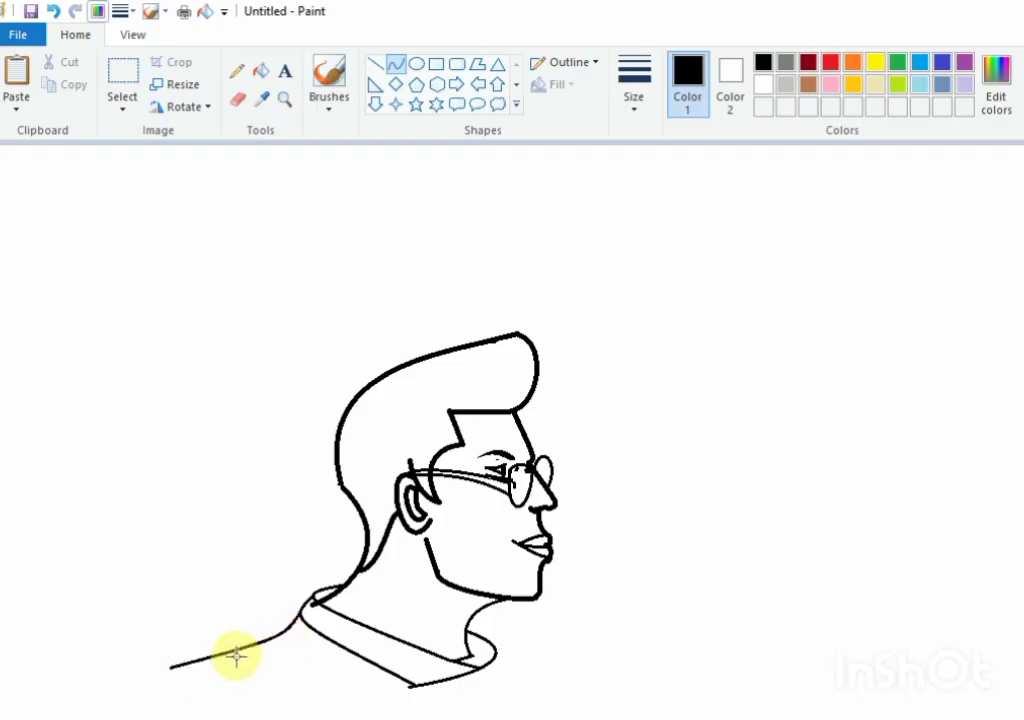
{"action": "left_click", "coordinate": [235, 661]}
{"action": "left_click", "coordinate": [578, 718]}
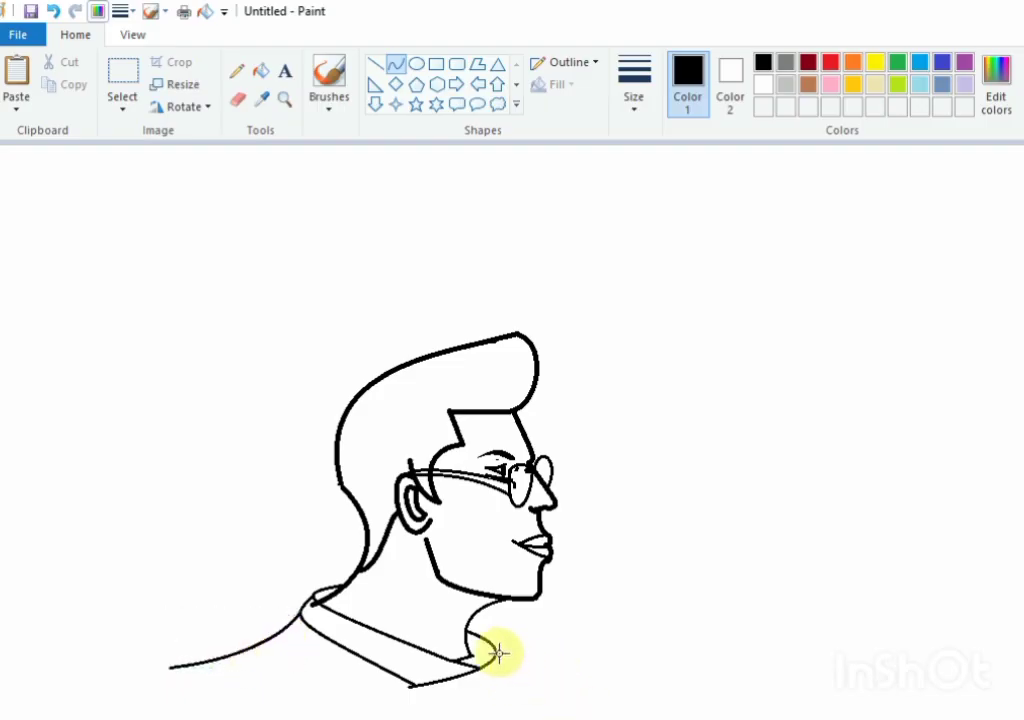
{"action": "mouse_move", "coordinate": [496, 653]}
{"action": "left_mouse_down"}
{"action": "mouse_move", "coordinate": [603, 706]}
{"action": "mouse_move", "coordinate": [642, 711]}
{"action": "left_mouse_up"}
{"action": "left_click", "coordinate": [562, 670]}
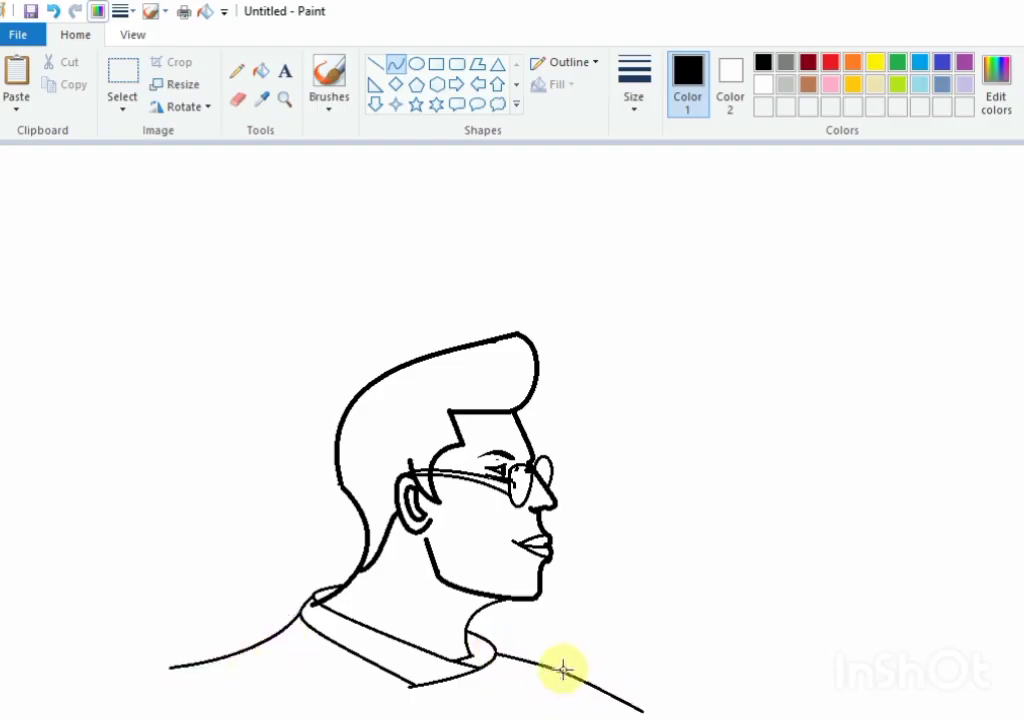
{"action": "left_click", "coordinate": [562, 670]}
{"action": "left_click", "coordinate": [704, 535]}
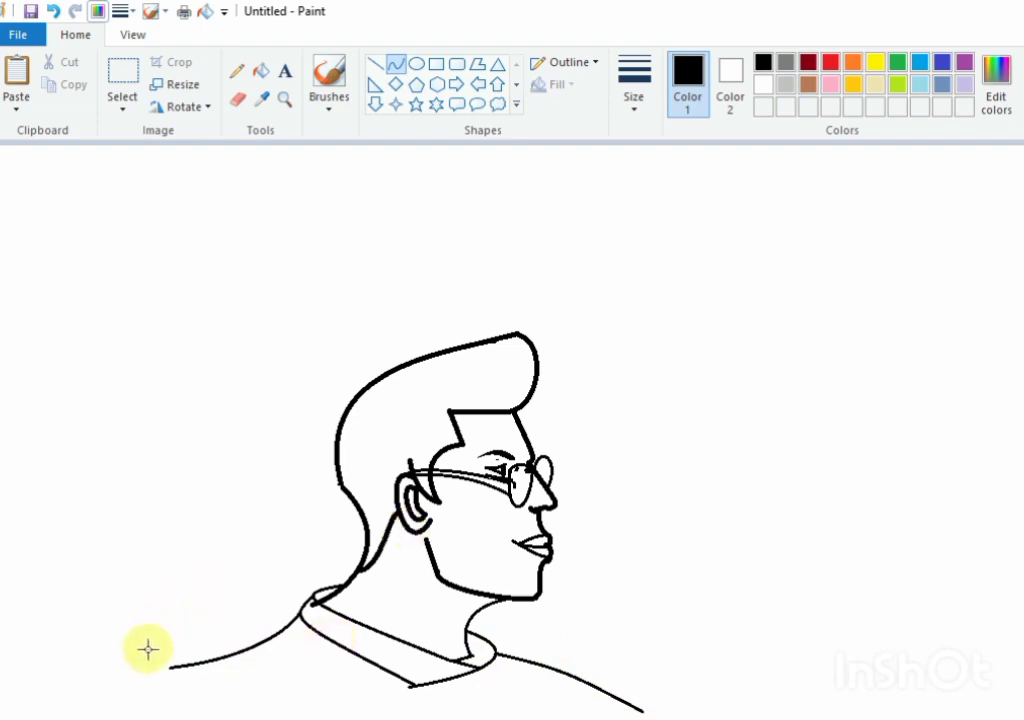
Step: Close the bust below with a long, sagging curve joining the ends of both shoulder lines
{"action": "left_click_drag", "start_coordinate": [148, 649], "coordinate": [695, 707]}
{"action": "left_click_drag", "start_coordinate": [198, 684], "coordinate": [176, 683]}
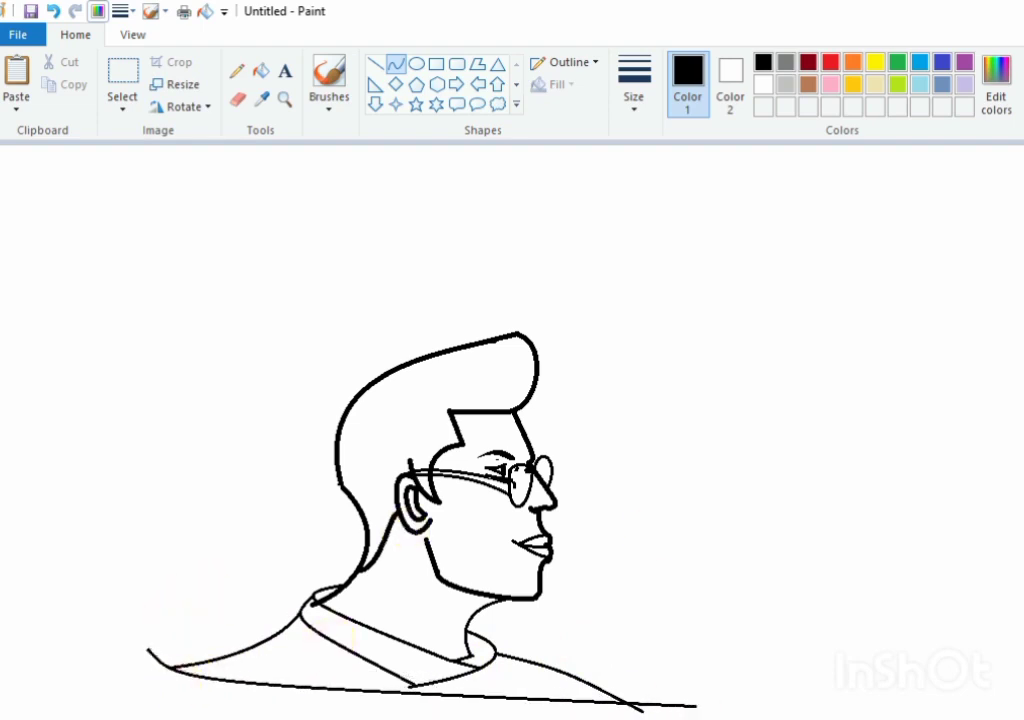
{"action": "left_click_drag", "start_coordinate": [619, 718], "coordinate": [612, 717]}
{"action": "left_click", "coordinate": [400, 238]}
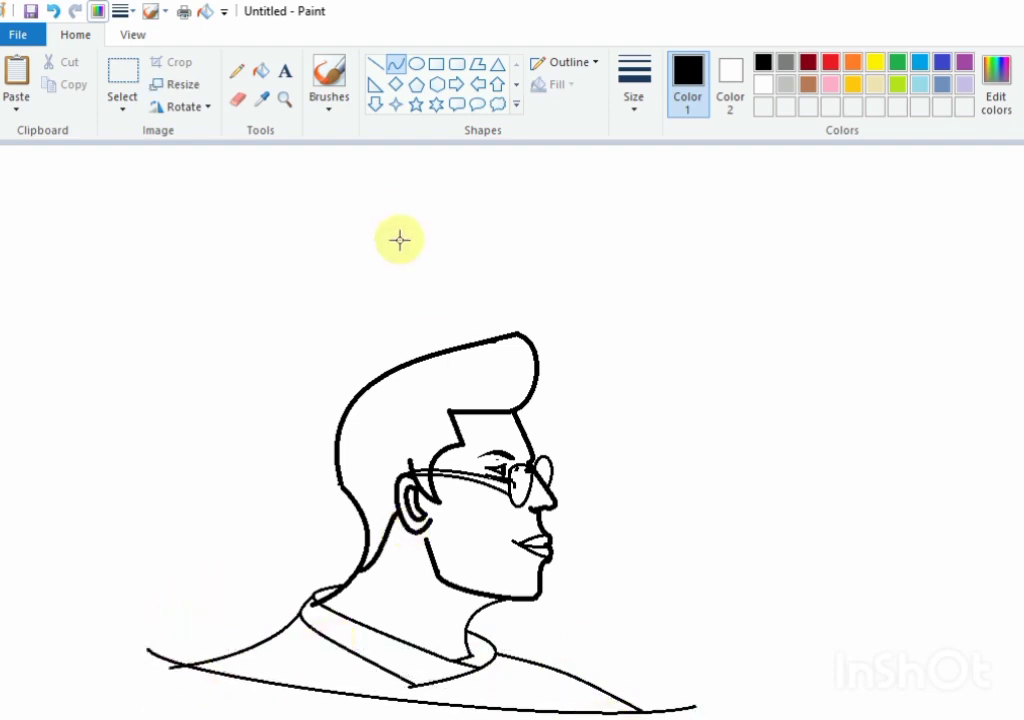
Step: Select the entire portrait with a rectangular selection and move it slightly up on the canvas
{"action": "left_click", "coordinate": [125, 80]}
{"action": "left_click", "coordinate": [80, 154]}
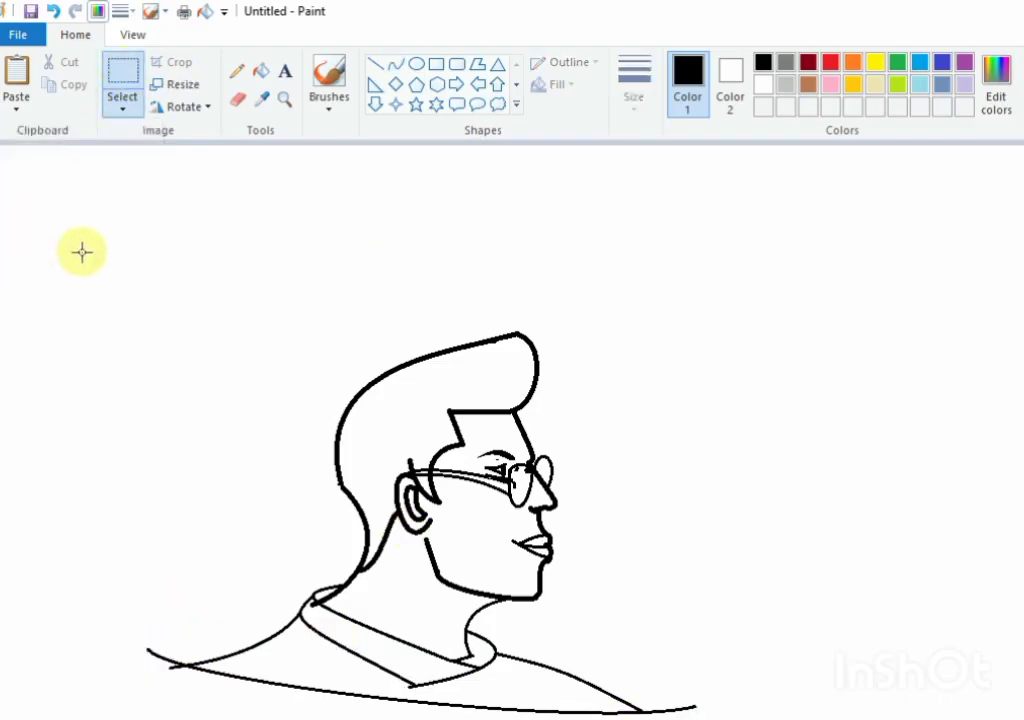
{"action": "left_click_drag", "start_coordinate": [81, 248], "coordinate": [832, 719]}
{"action": "key", "text": "Up"}
{"action": "key", "text": "Up"}
{"action": "key", "text": "Up"}
{"action": "key", "text": "Up"}
{"action": "key", "text": "Up"}
{"action": "key", "text": "Up"}
{"action": "key", "text": "Up"}
{"action": "key", "text": "Up"}
{"action": "key", "text": "Up"}
{"action": "key", "text": "Up"}
{"action": "key", "text": "Up"}
{"action": "key", "text": "Up"}
{"action": "key", "text": "Up"}
{"action": "key", "text": "Up"}
{"action": "key", "text": "Up"}
{"action": "key", "text": "Up"}
{"action": "key", "text": "Up"}
{"action": "key", "text": "Up"}
{"action": "key", "text": "Up"}
{"action": "key", "text": "Up"}
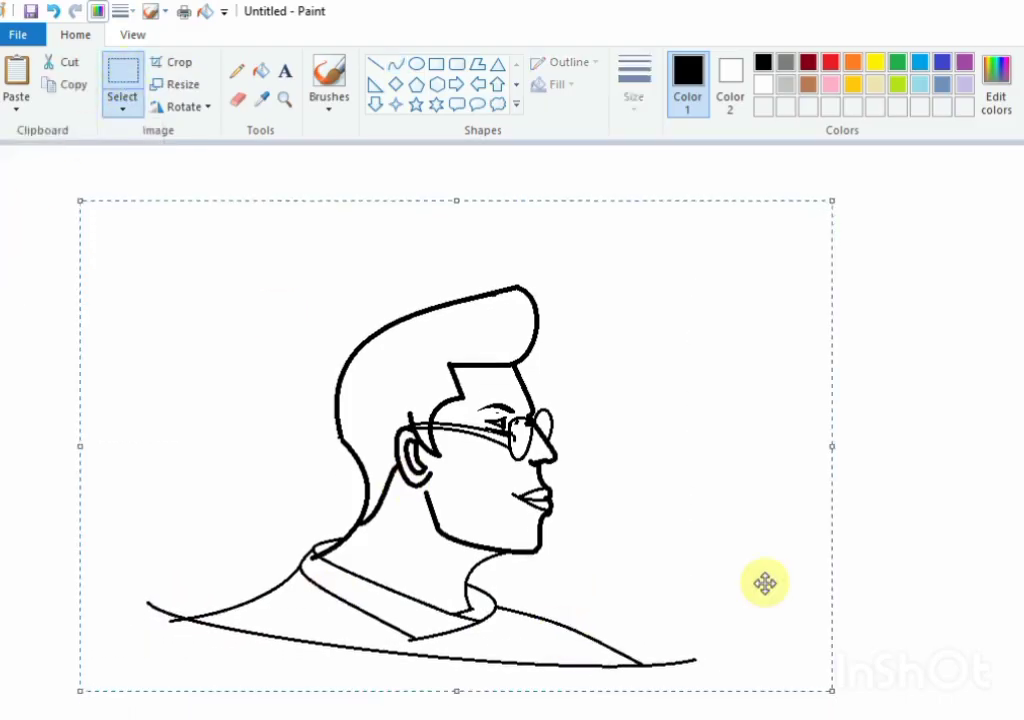
{"action": "left_click", "coordinate": [979, 607]}
Step: Fill the hair, the glasses' temple arm and both lenses with black
{"action": "left_click", "coordinate": [260, 74]}
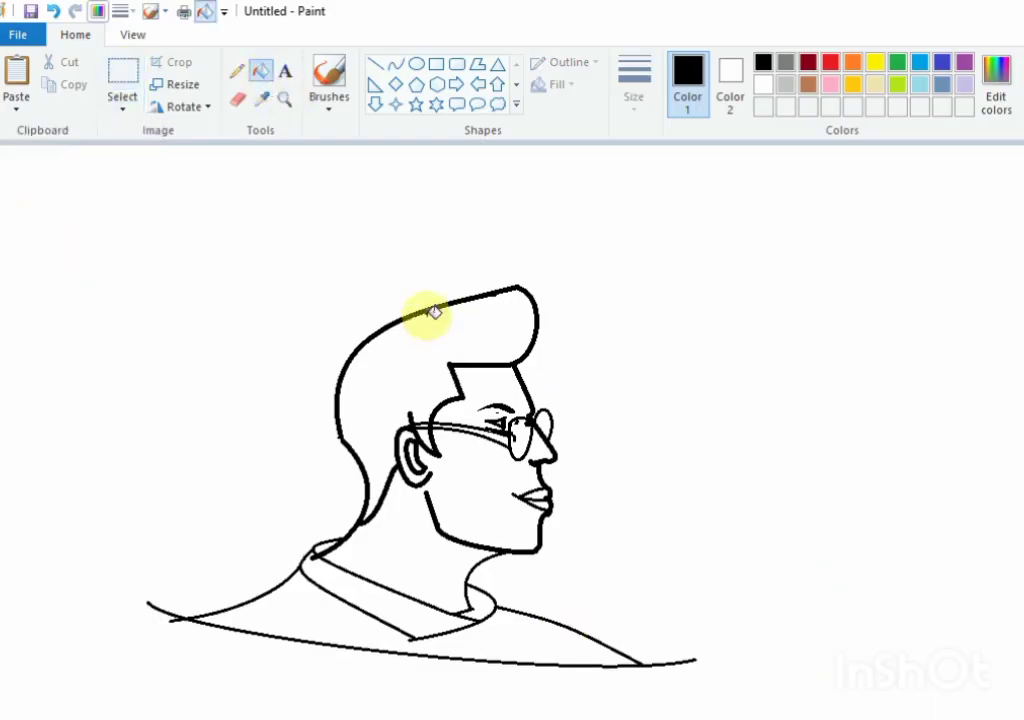
{"action": "left_click", "coordinate": [434, 311]}
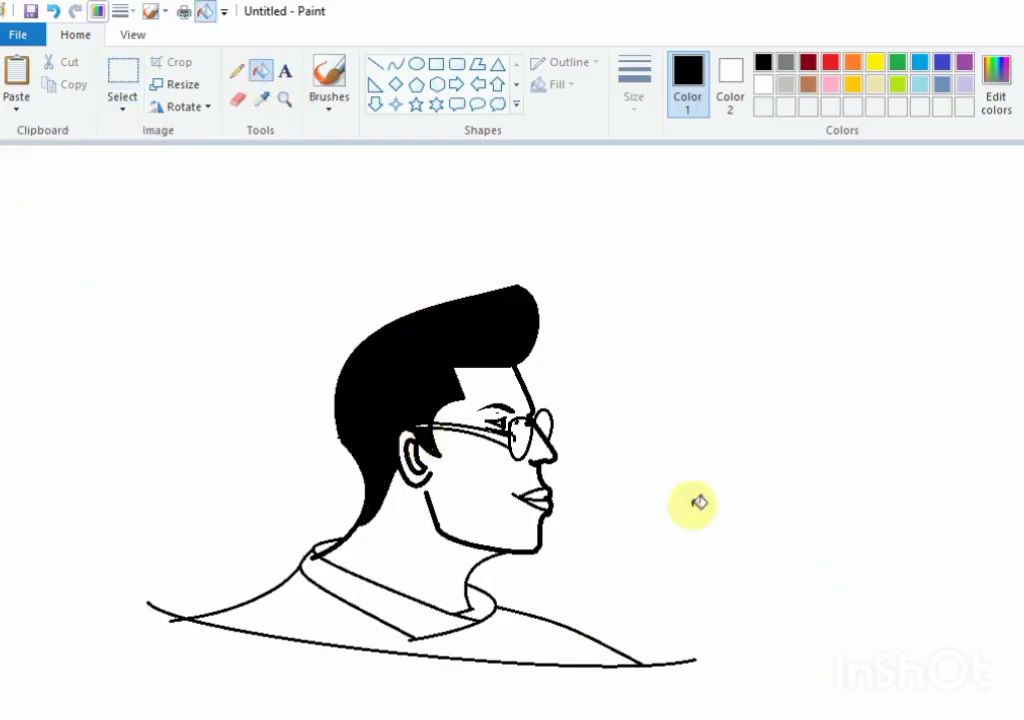
{"action": "left_click", "coordinate": [465, 431]}
{"action": "left_click", "coordinate": [521, 431]}
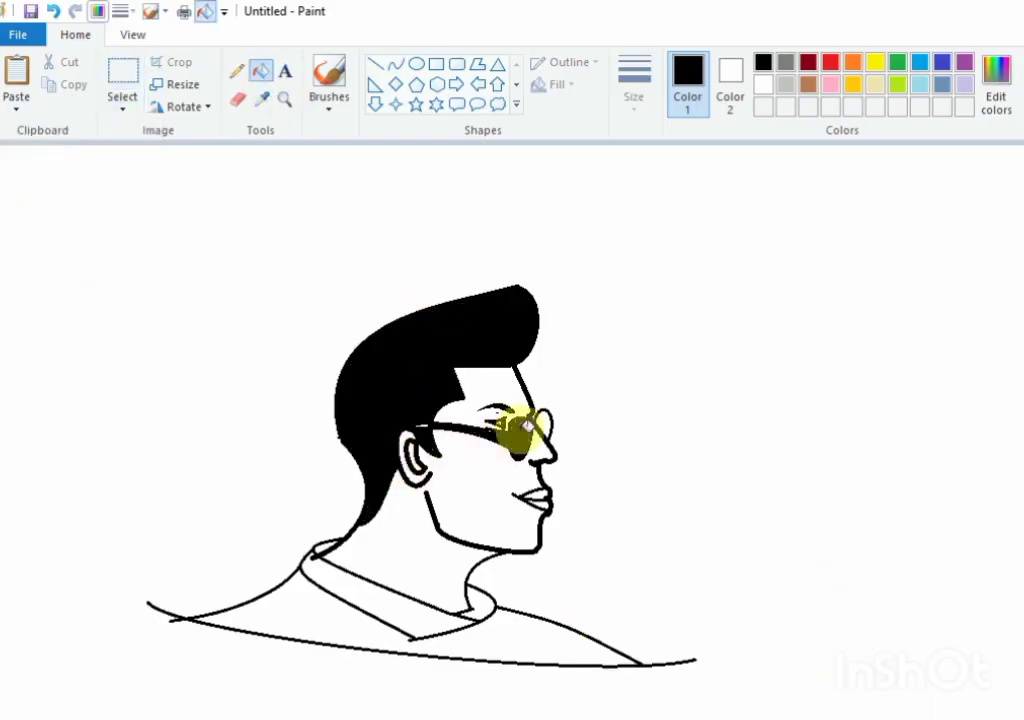
{"action": "left_click", "coordinate": [543, 424]}
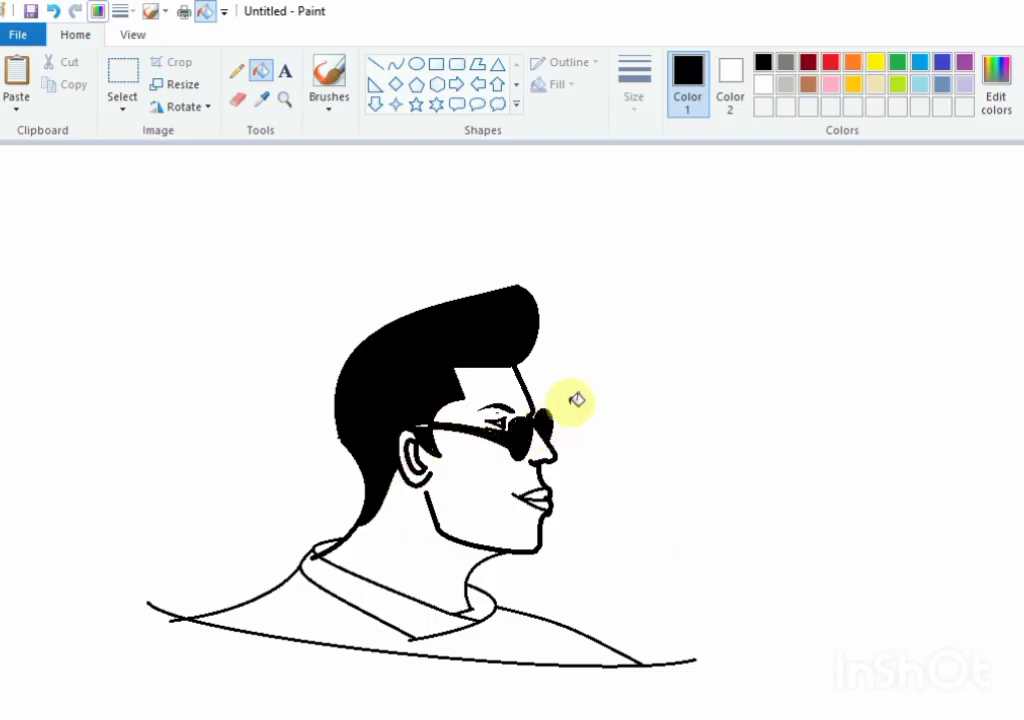
Step: Fill the shirt body and the collar with black
{"action": "left_click", "coordinate": [238, 71]}
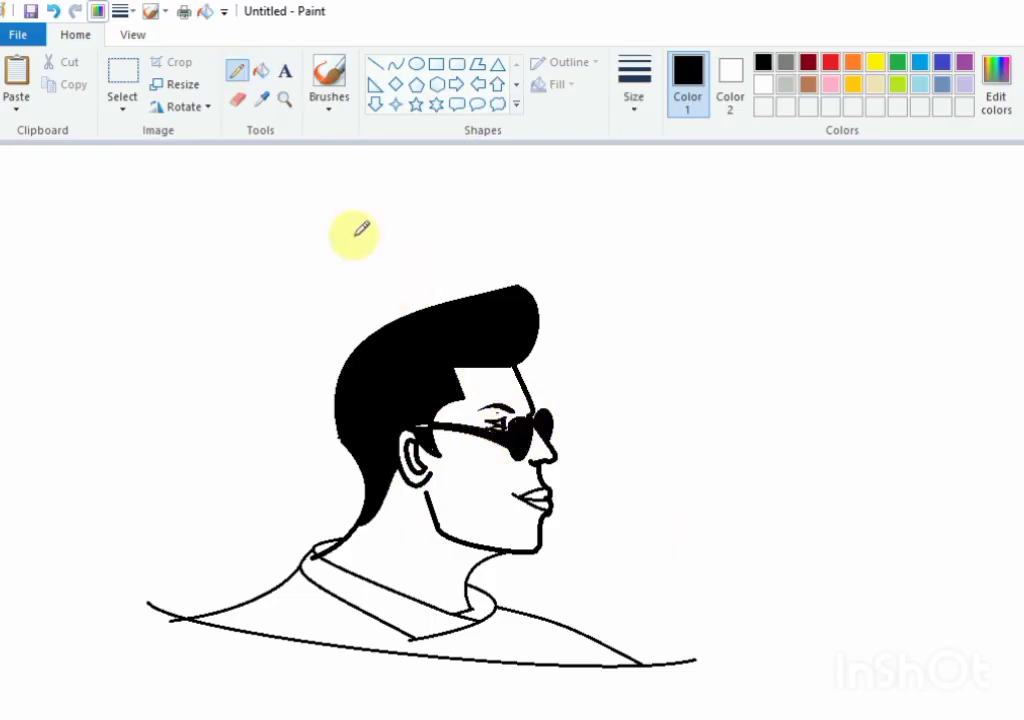
{"action": "left_click", "coordinate": [261, 70]}
{"action": "left_click", "coordinate": [509, 611]}
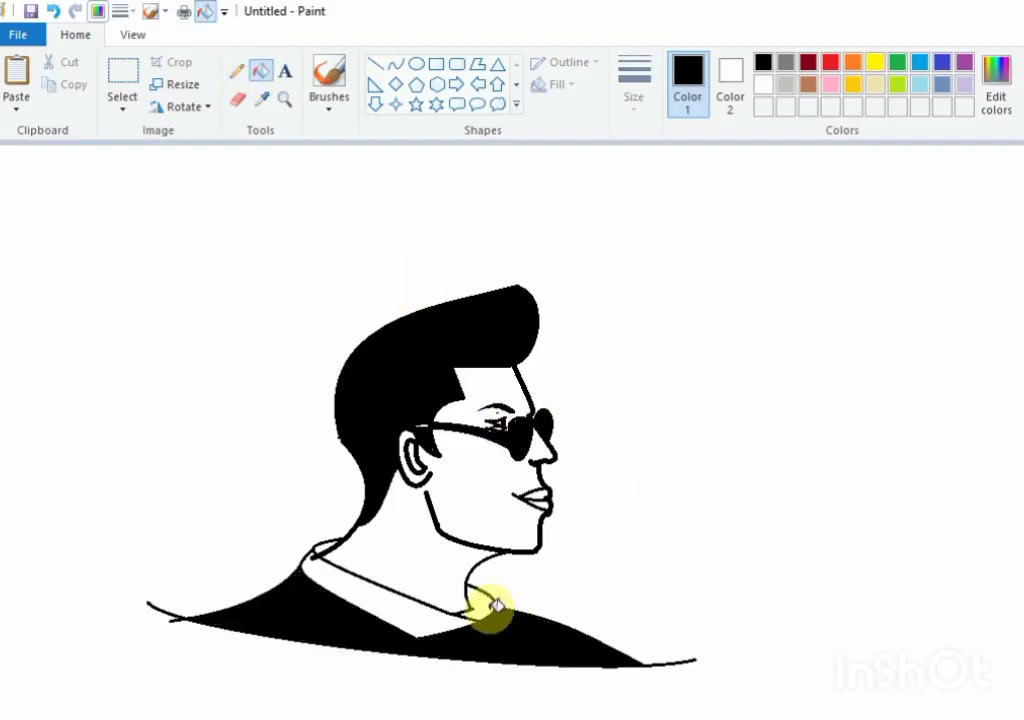
{"action": "left_click", "coordinate": [437, 617]}
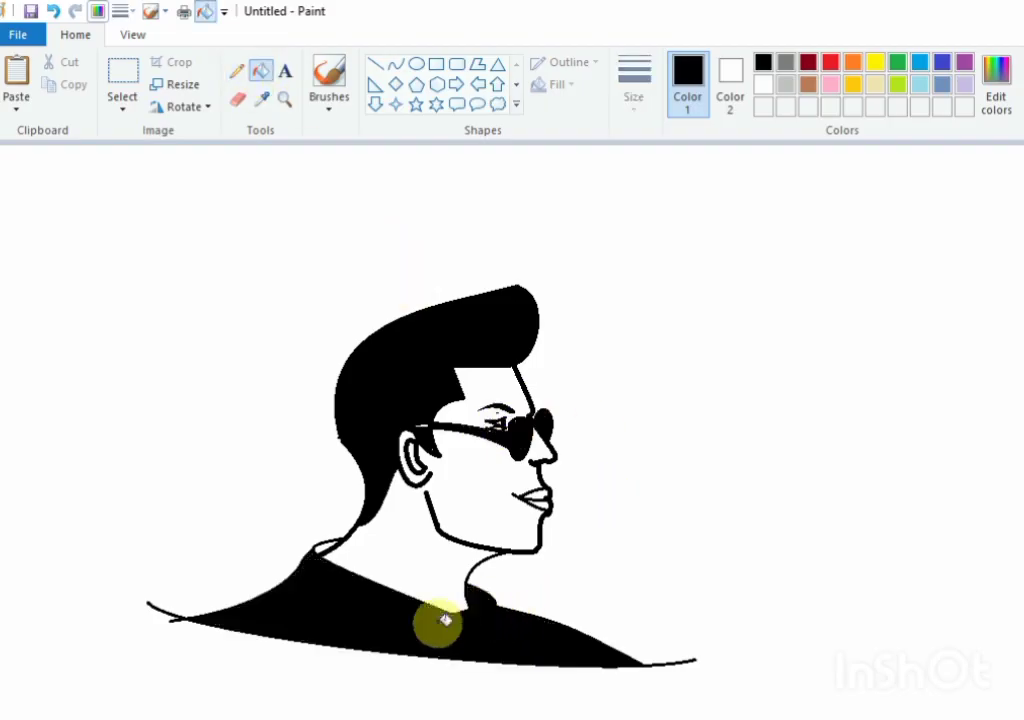
Step: Fill the face, neck and ear with a custom mustard colour (red 197, green 169, blue 39), and the lips with light yellow
{"action": "double_click", "coordinate": [874, 86]}
{"action": "left_click", "coordinate": [858, 362]}
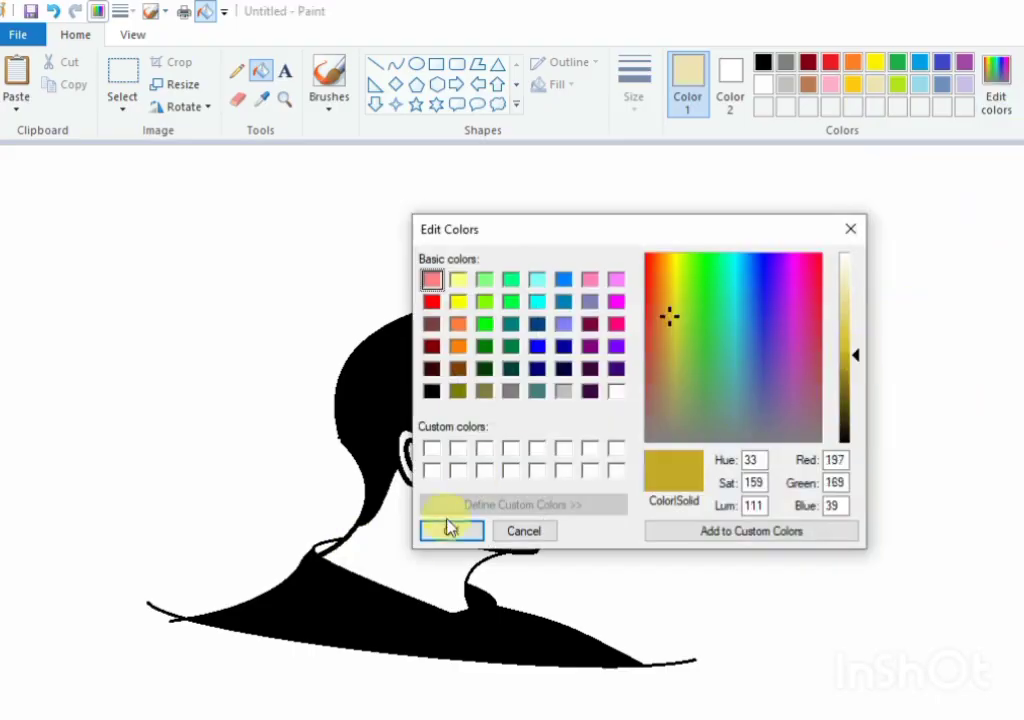
{"action": "left_click", "coordinate": [449, 530]}
{"action": "left_click", "coordinate": [530, 430]}
{"action": "left_click", "coordinate": [490, 395]}
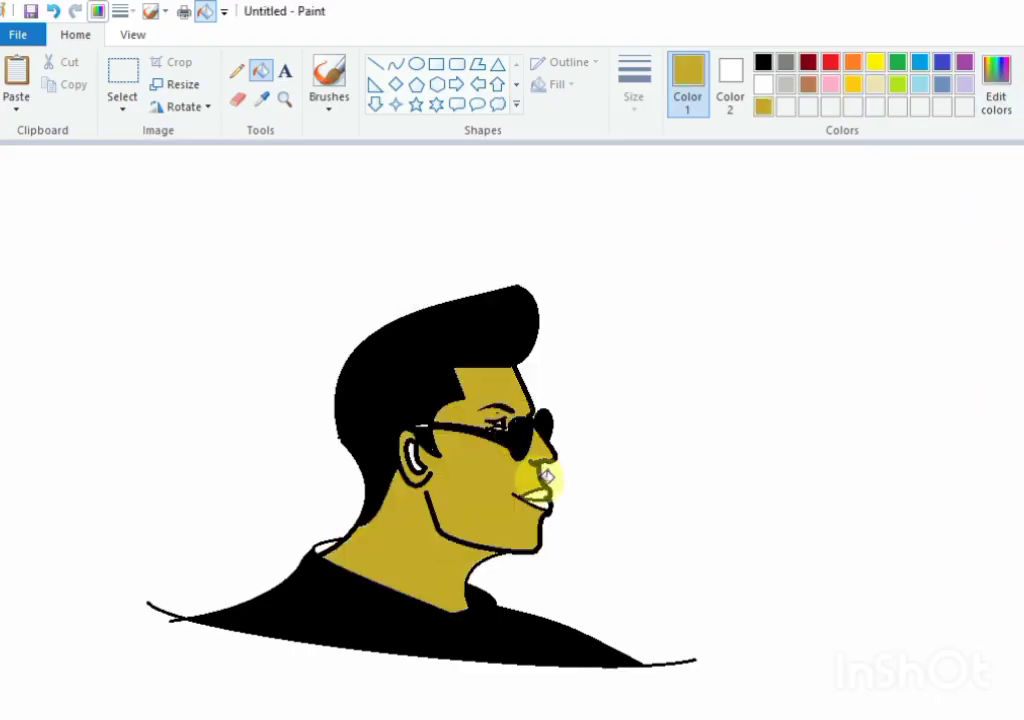
{"action": "left_click", "coordinate": [413, 455]}
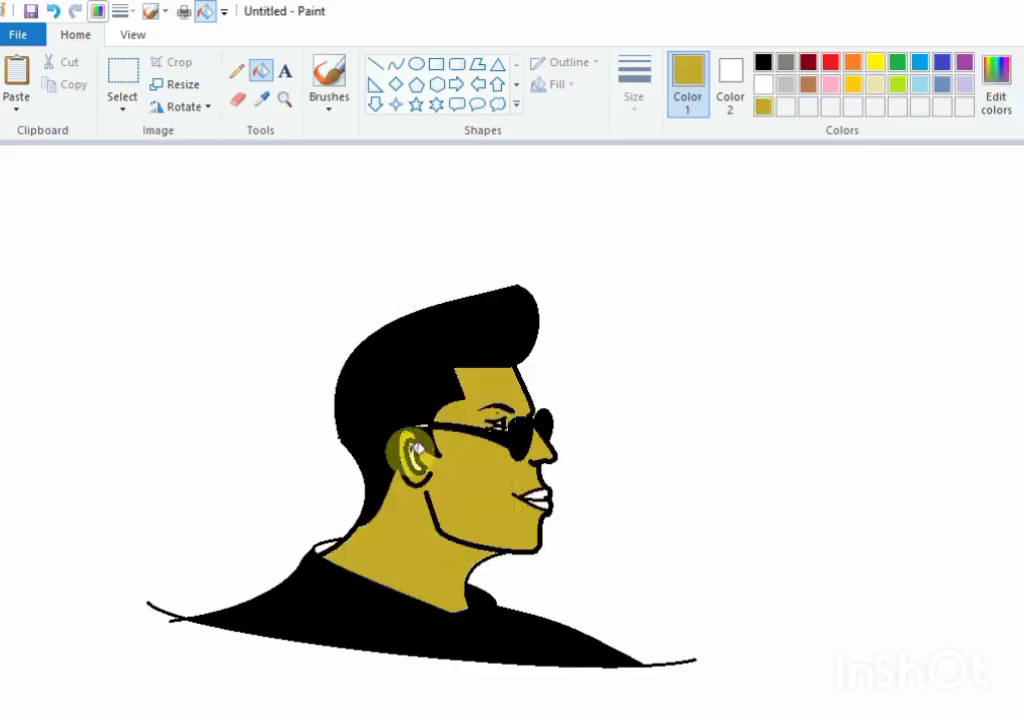
{"action": "left_click", "coordinate": [873, 85]}
{"action": "left_click", "coordinate": [542, 498]}
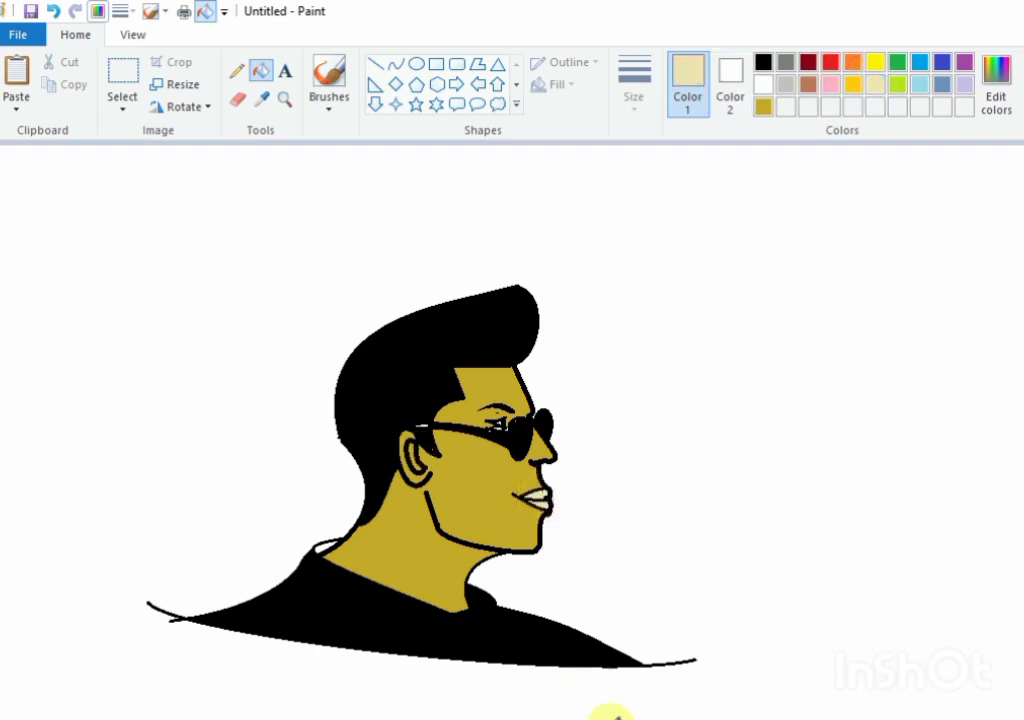